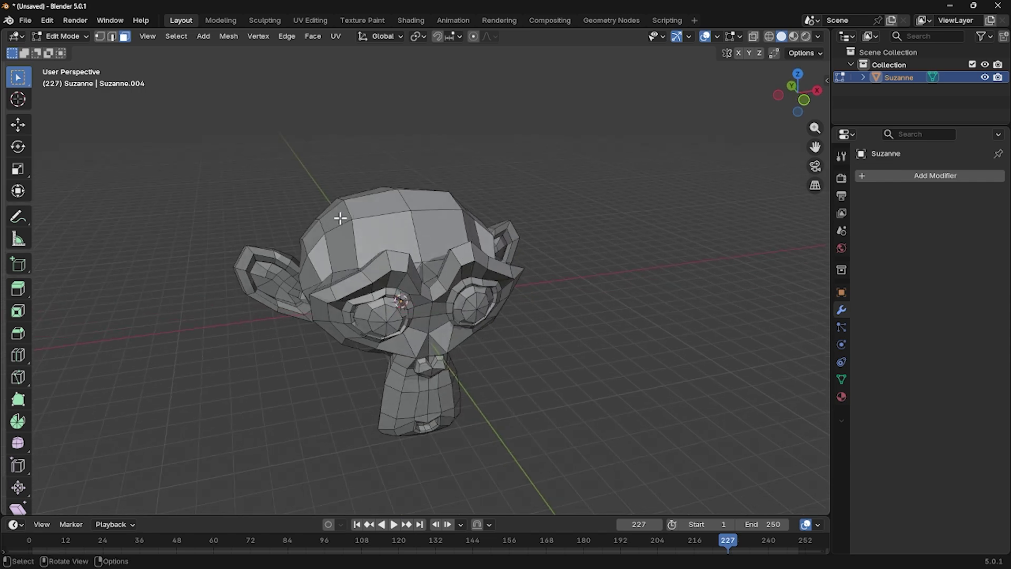
- Extrude a single face on the side of the monkey's upper head outward about 37 m, and return to Object Mode
left_click(339, 217)
key("e")
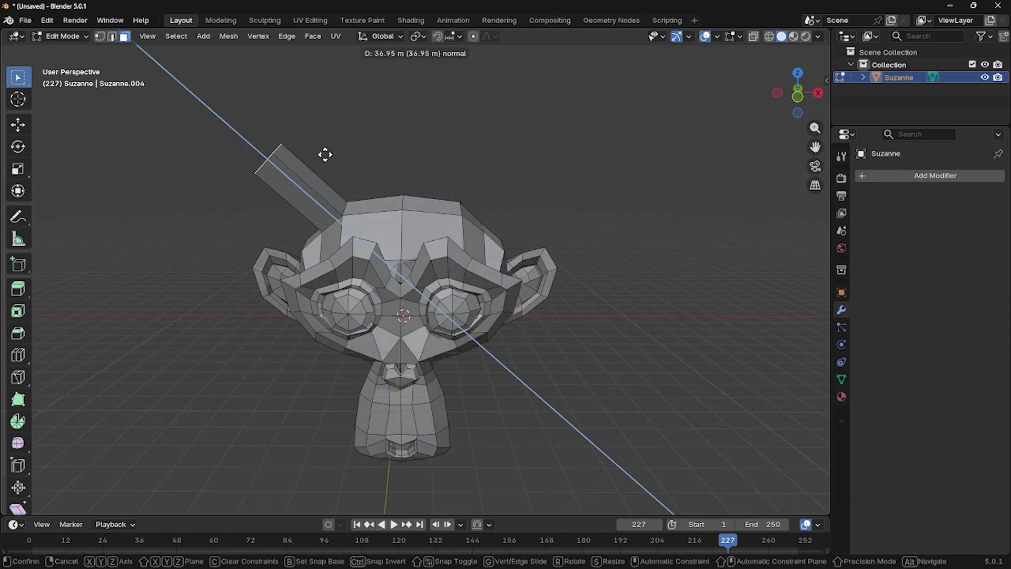
left_click(347, 206)
scroll(347, 205, "down", 3)
key("ctrl+Tab")
left_click(404, 196)
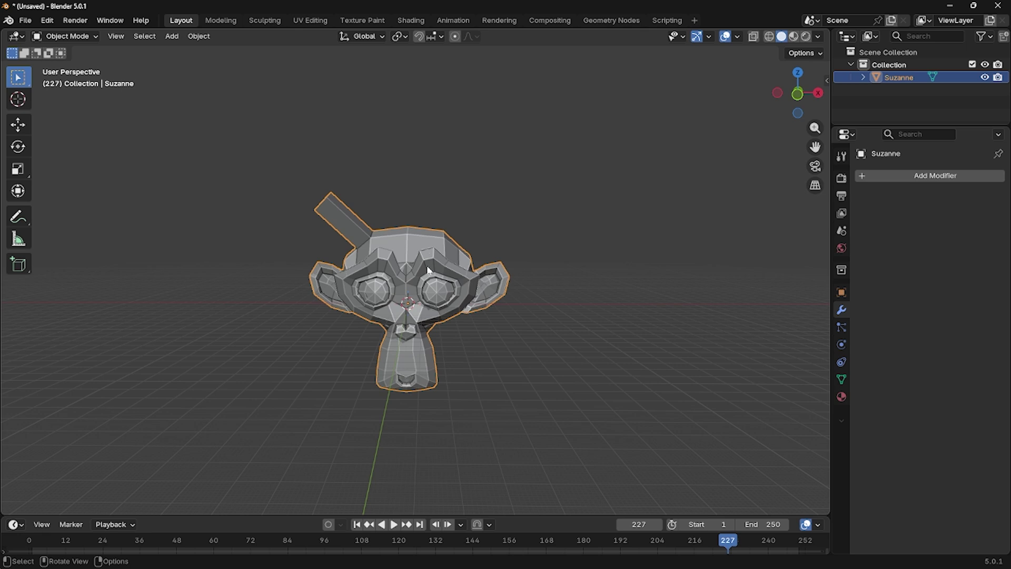
- Symmetrize the monkey's whole mesh in Edit Mode with the direction -X to +X
key("Tab")
key("a")
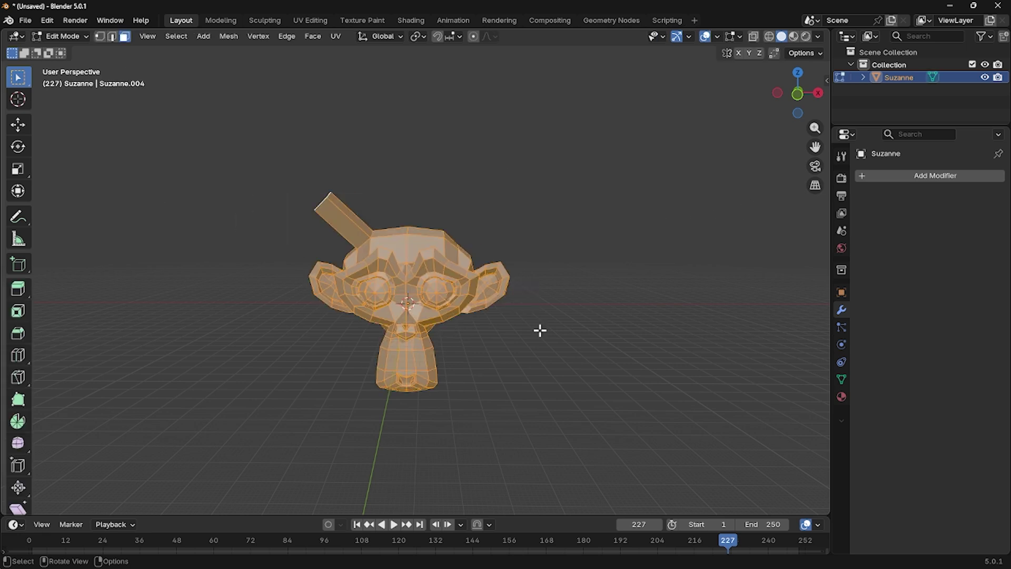
left_click(228, 35)
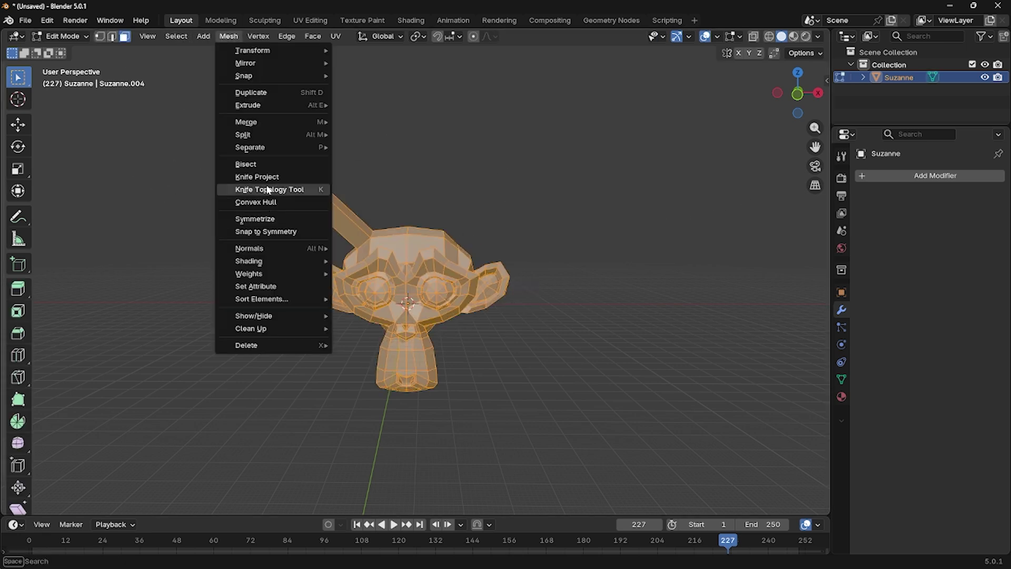
left_click(270, 218)
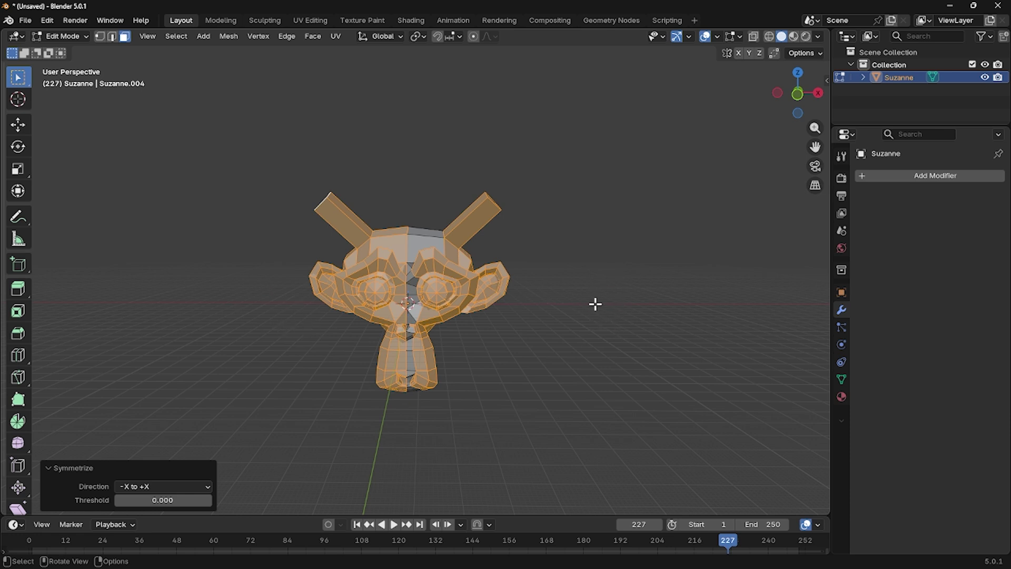
- Try the Symmetrize directions +X to -X and -Y to +Y on the monkey head
left_click(151, 487)
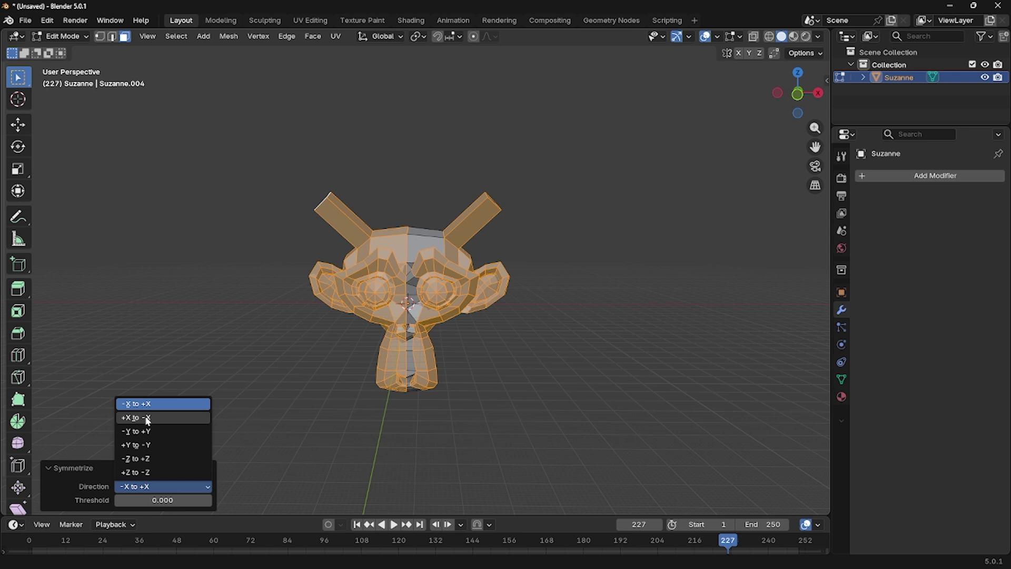
left_click(138, 419)
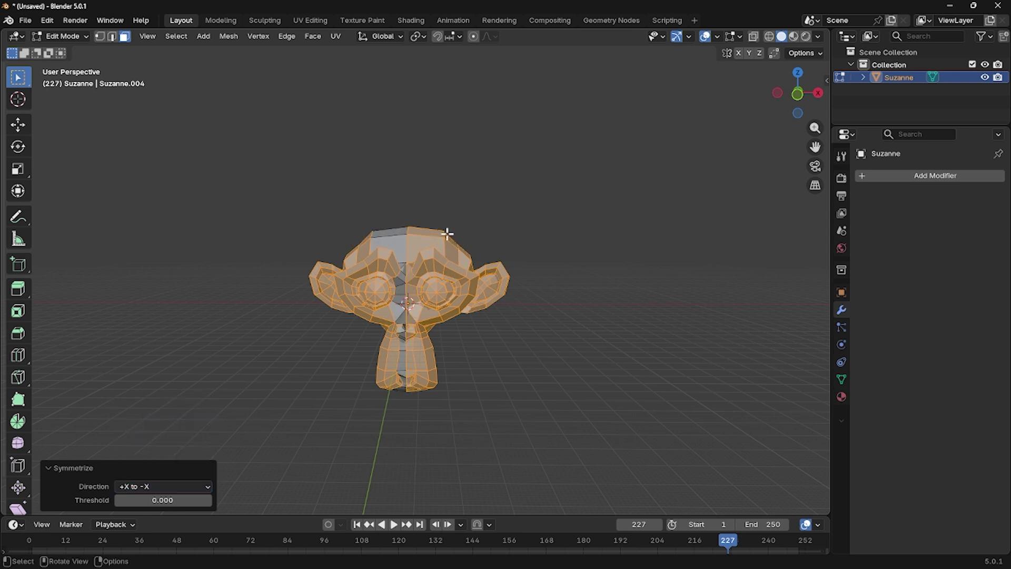
left_click(190, 486)
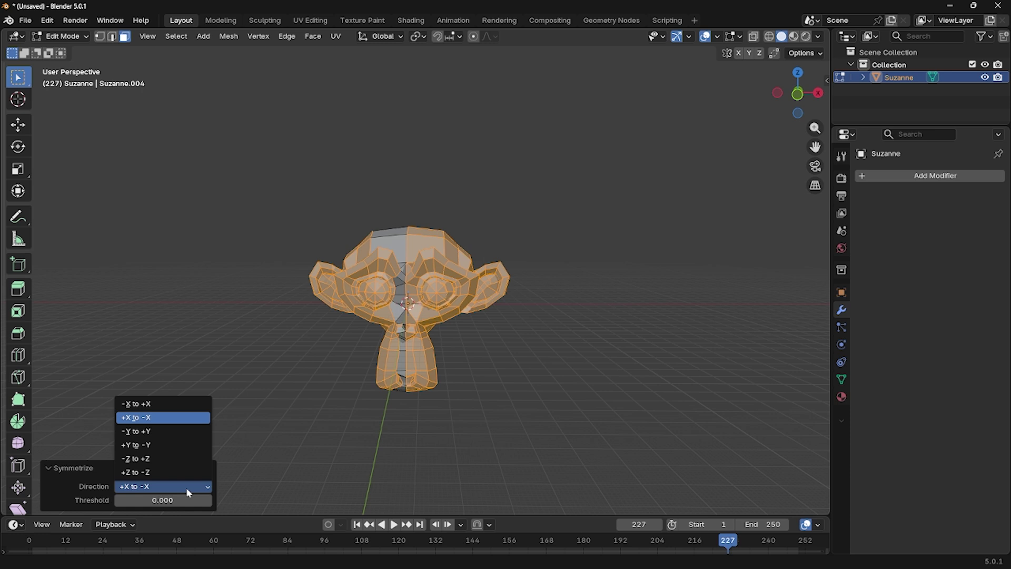
left_click(156, 432)
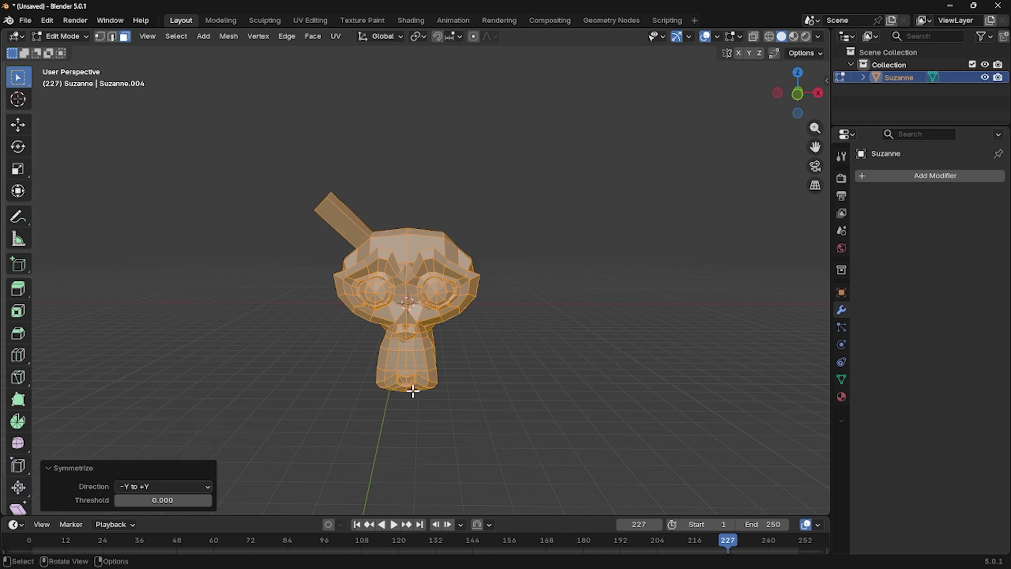
middle_click_drag(432, 295, 255, 294)
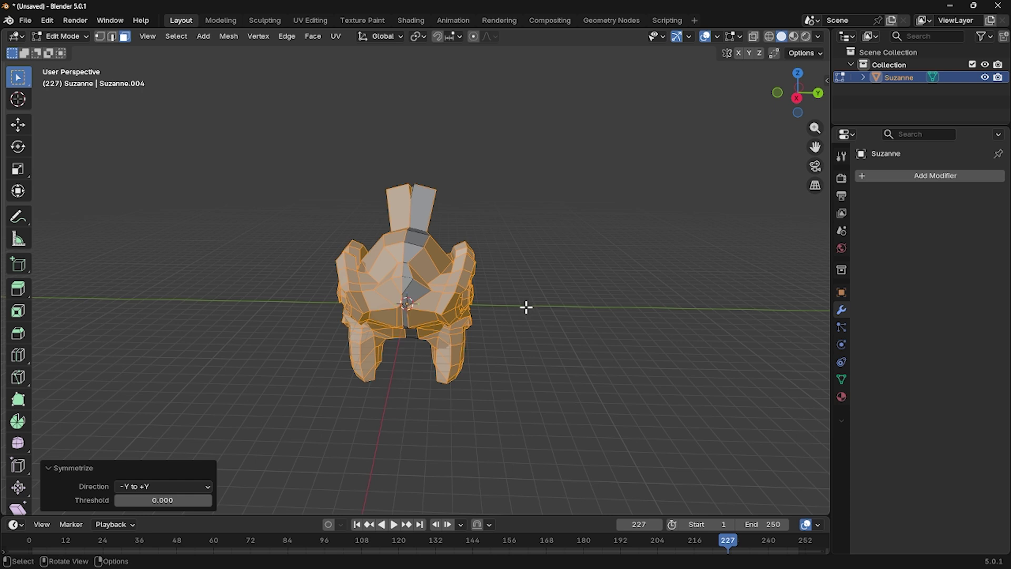
- Try the Symmetrize directions +Y to -Y and -Z to +Z on the monkey head
left_click(178, 484)
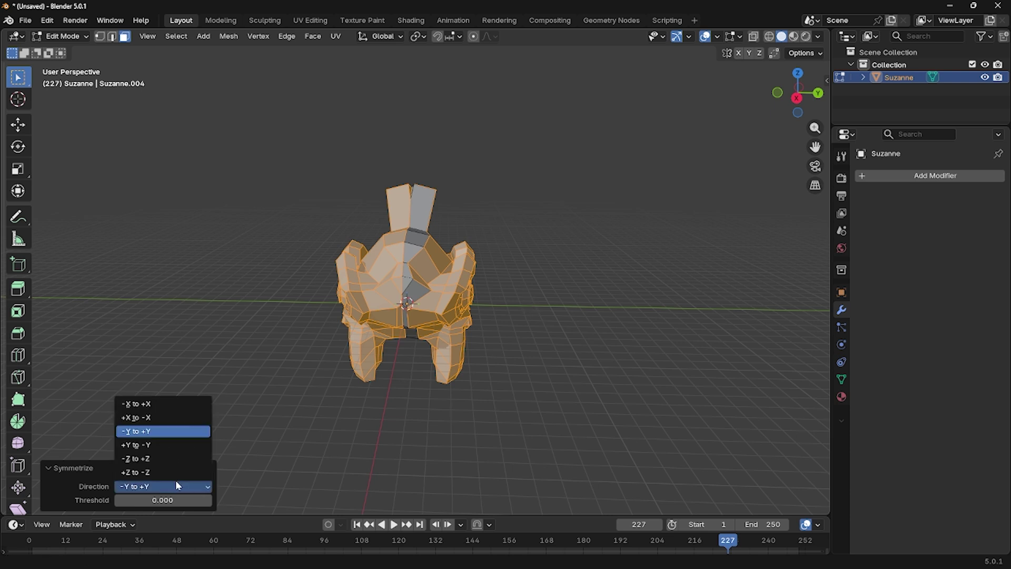
left_click(152, 445)
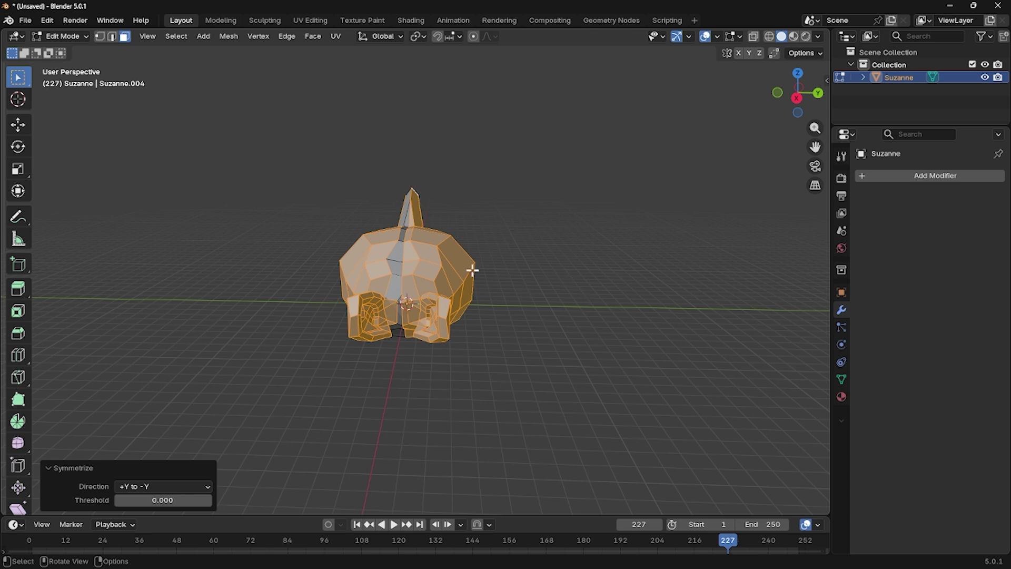
middle_click_drag(237, 336, 160, 429)
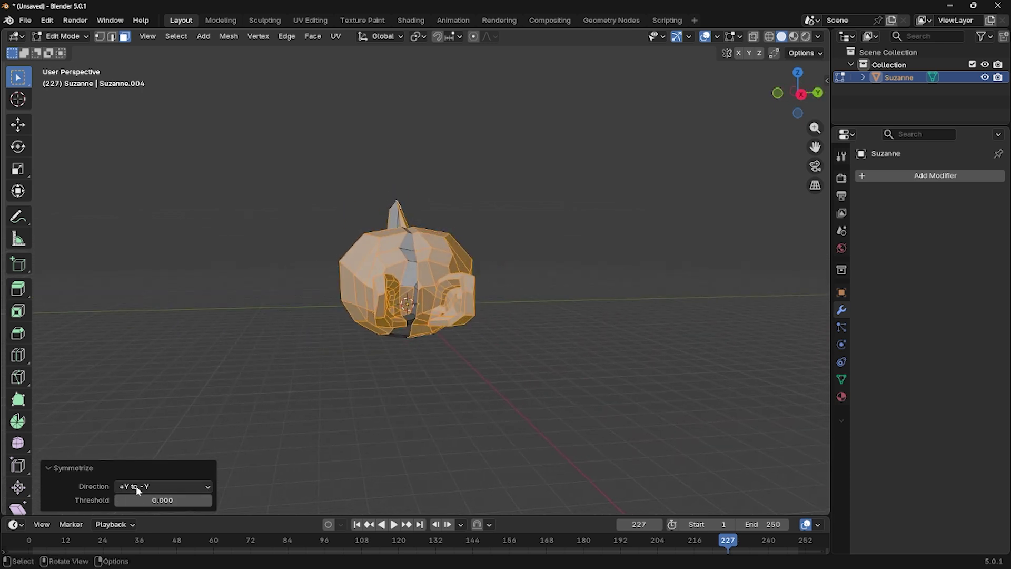
left_click(136, 485)
left_click(147, 467)
middle_click_drag(232, 424, 422, 416)
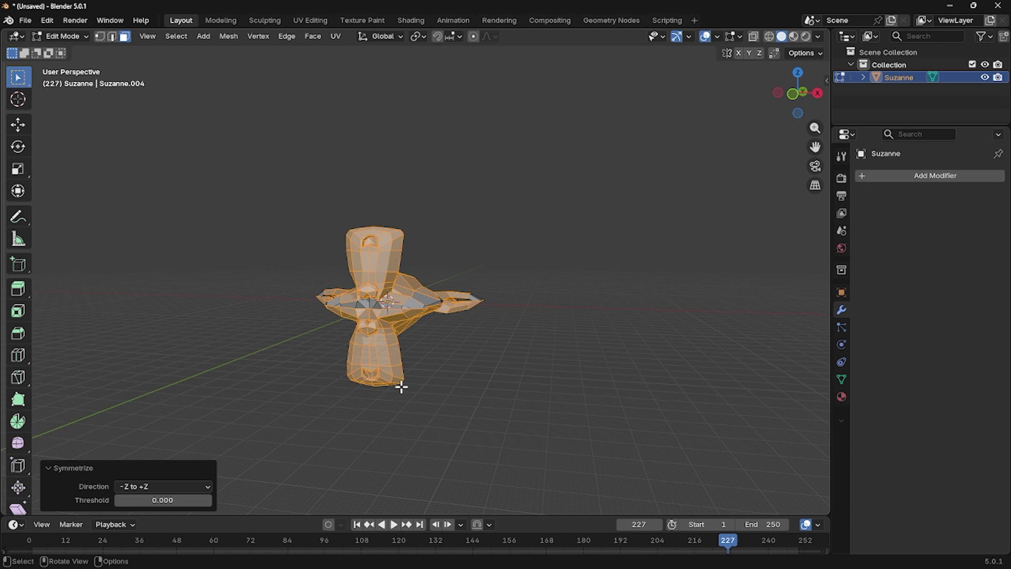
- Set the Symmetrize direction to +Z to -Z and leave Edit Mode
left_click(132, 486)
left_click(150, 473)
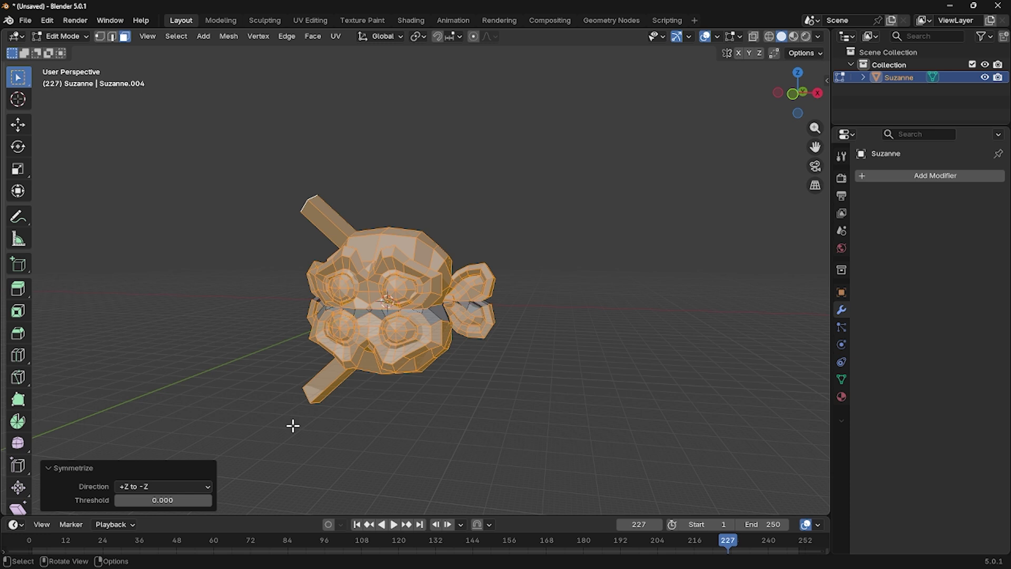
middle_click_drag(291, 425, 377, 272)
key("Tab")
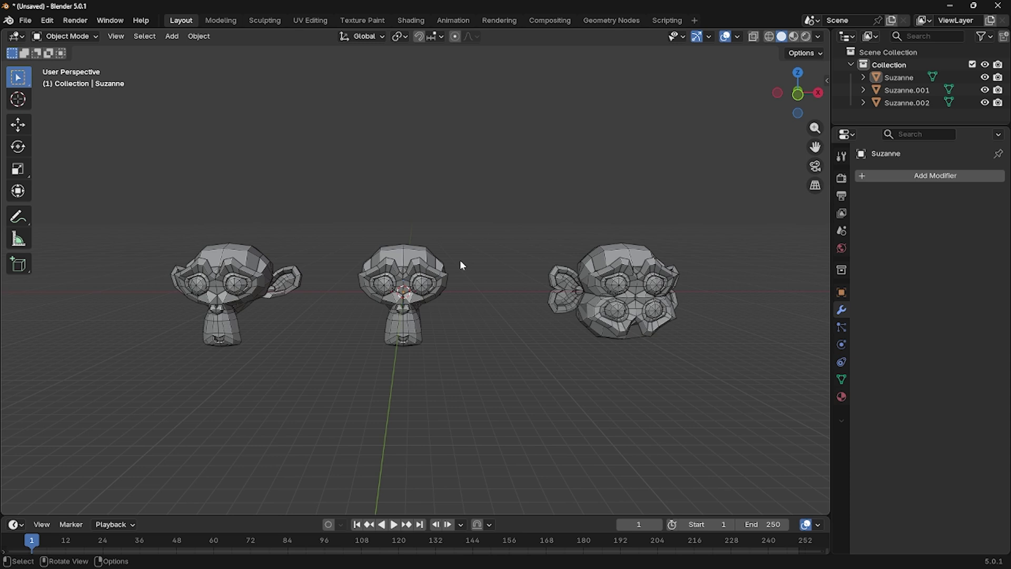
- Open the first monkey head, Suzanne.001, in Edit Mode with mesh mirroring enabled on X
middle_click_drag(319, 348, 648, 277)
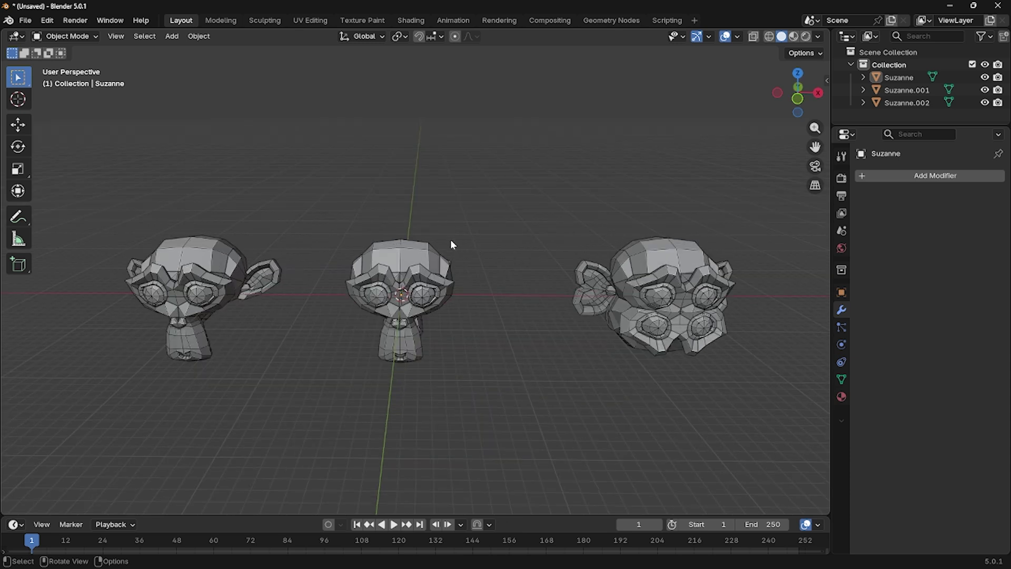
middle_click_drag(724, 294, 585, 255)
middle_click_drag(584, 329, 395, 293)
left_click(395, 292)
key("Tab")
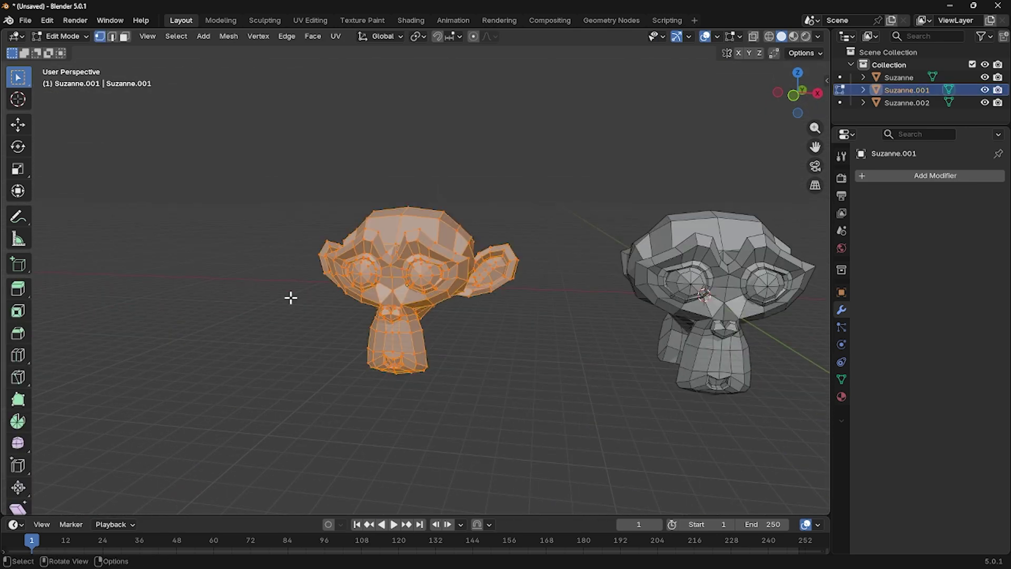
middle_click_drag(289, 295, 387, 306)
key("Tab")
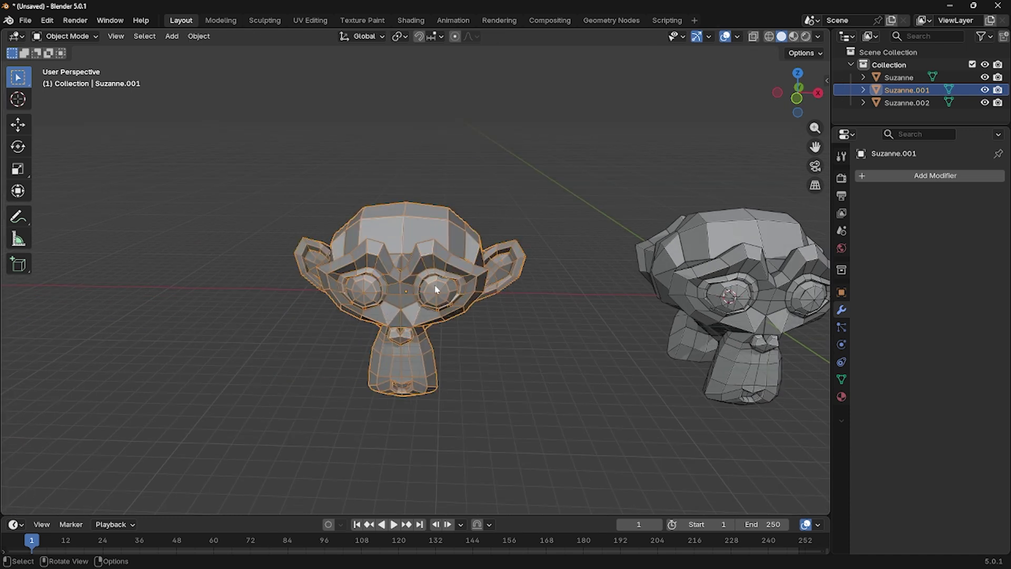
key("Tab")
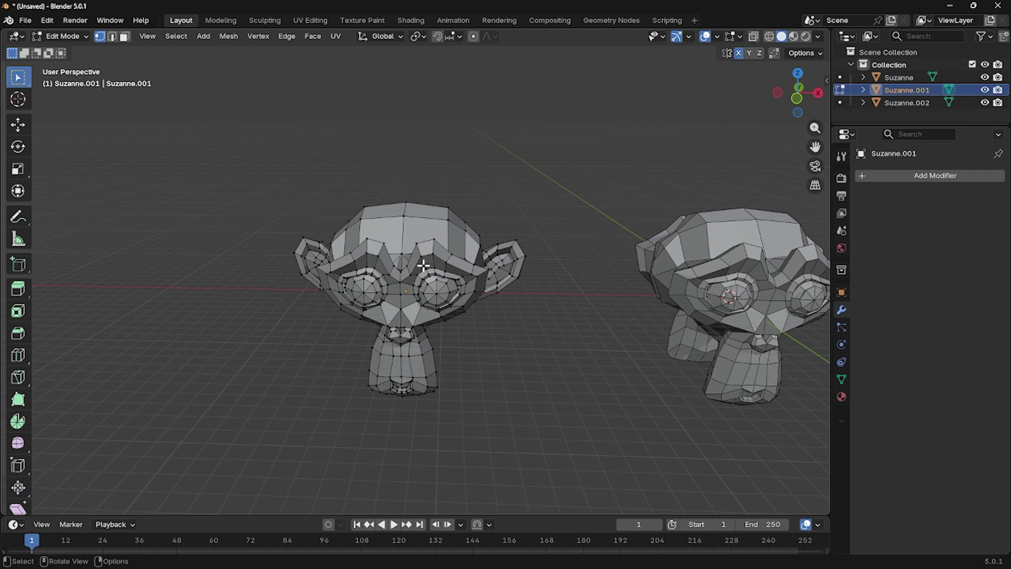
- Try pulling an eye vertex of Suzanne.001 outward with X mirroring, and undo the move
left_click(372, 293)
key("g")
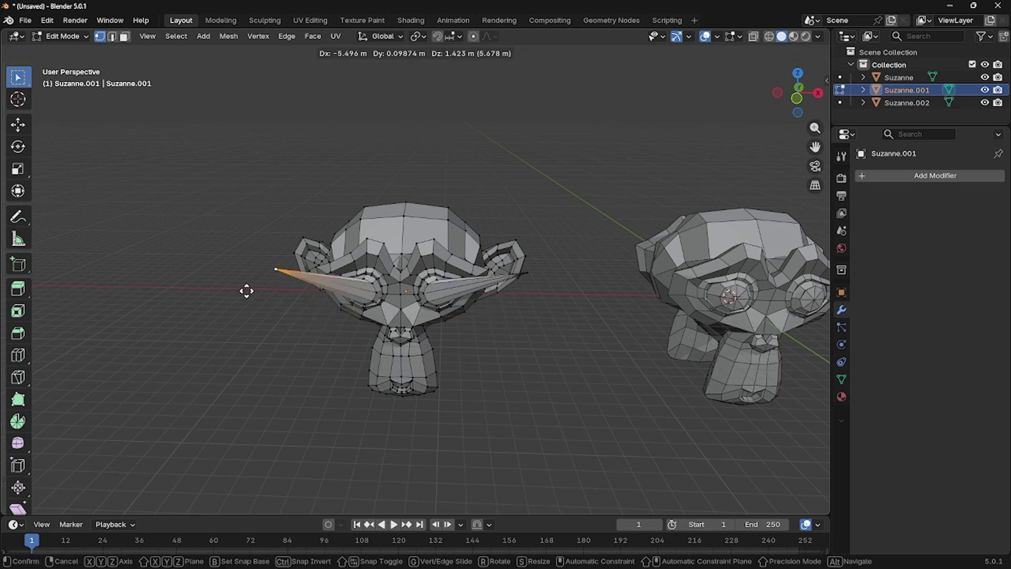
left_click(436, 368)
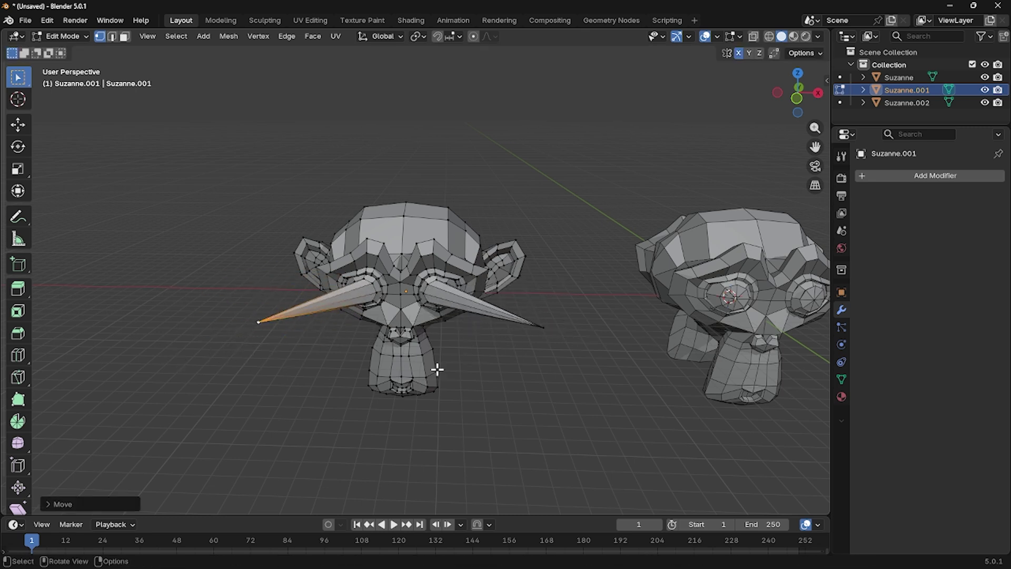
key("ctrl+z")
key("ctrl+z")
- Try moving a vertex between the eyes of Suzanne.001 with mirroring set to Y only
middle_click_drag(383, 360, 169, 297)
left_click(405, 296)
key("g")
left_click(434, 350)
middle_click_drag(334, 340, 391, 300)
middle_click_drag(386, 394, 229, 314)
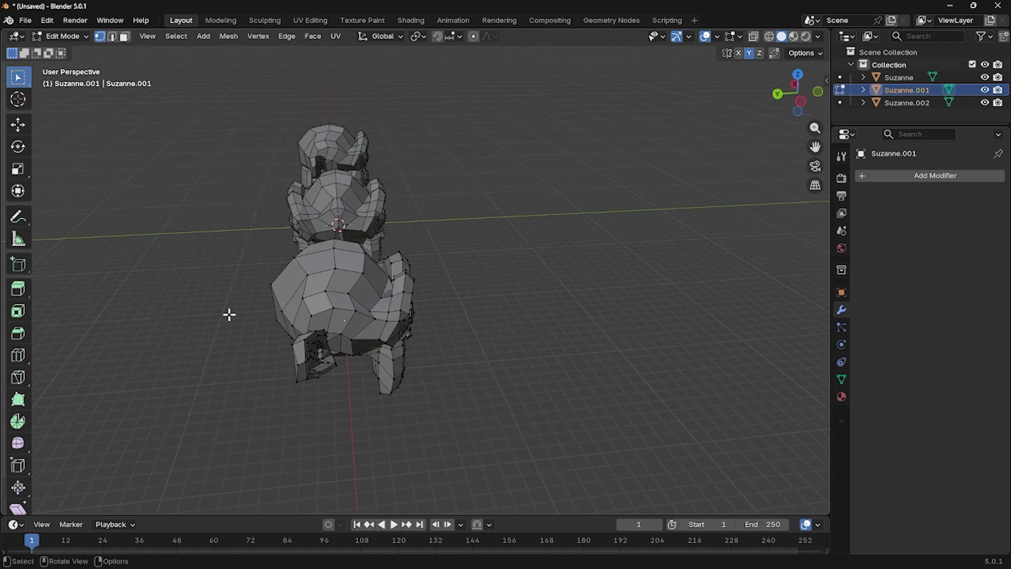
middle_click_drag(302, 357, 364, 296)
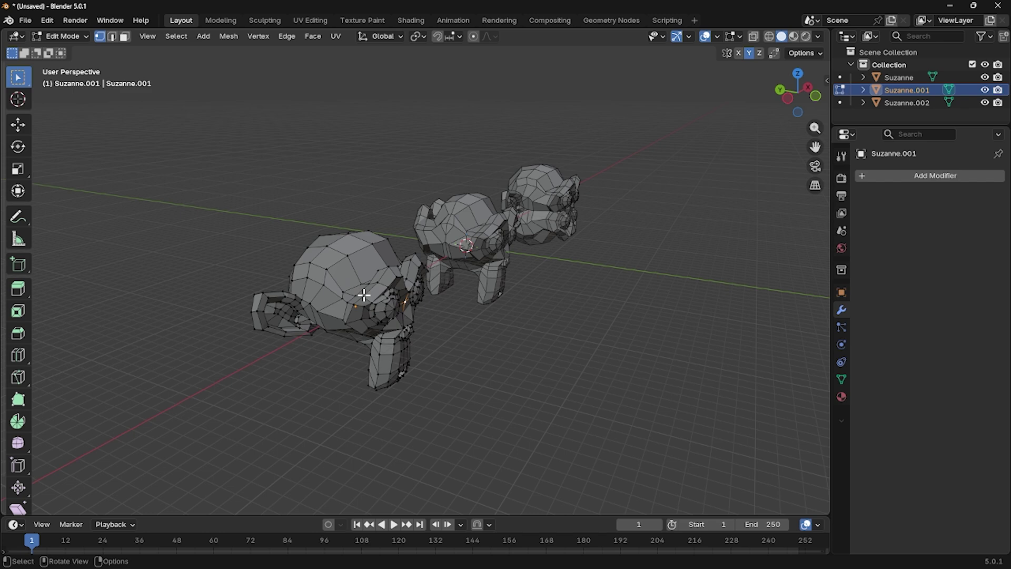
middle_click_drag(364, 295, 560, 228)
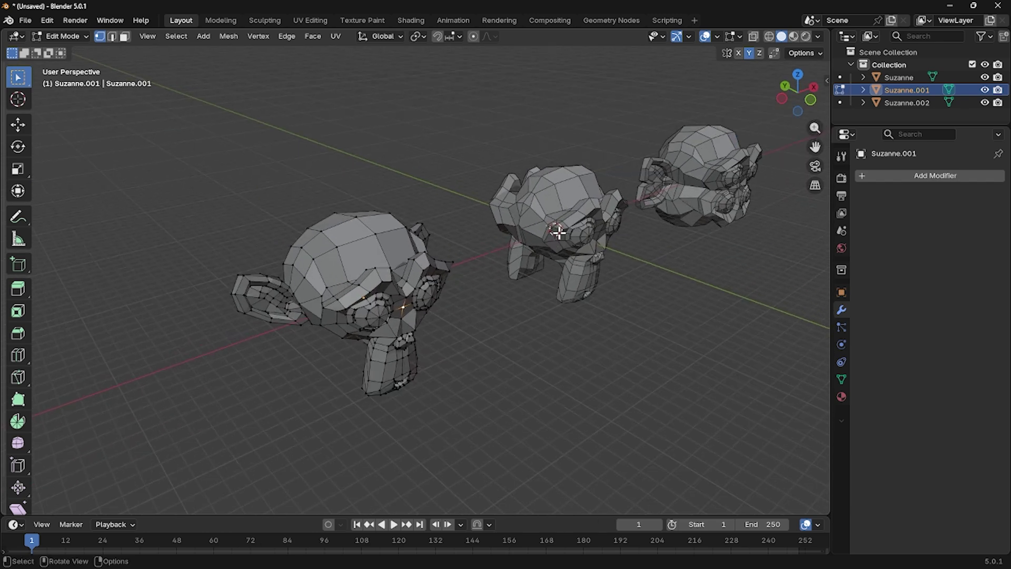
- Switch mesh editing to the middle monkey head, Suzanne, and select a vertex between its eyes
scroll(558, 237, "down", 2)
scroll(558, 237, "up", 4)
key("Tab")
left_click(503, 285)
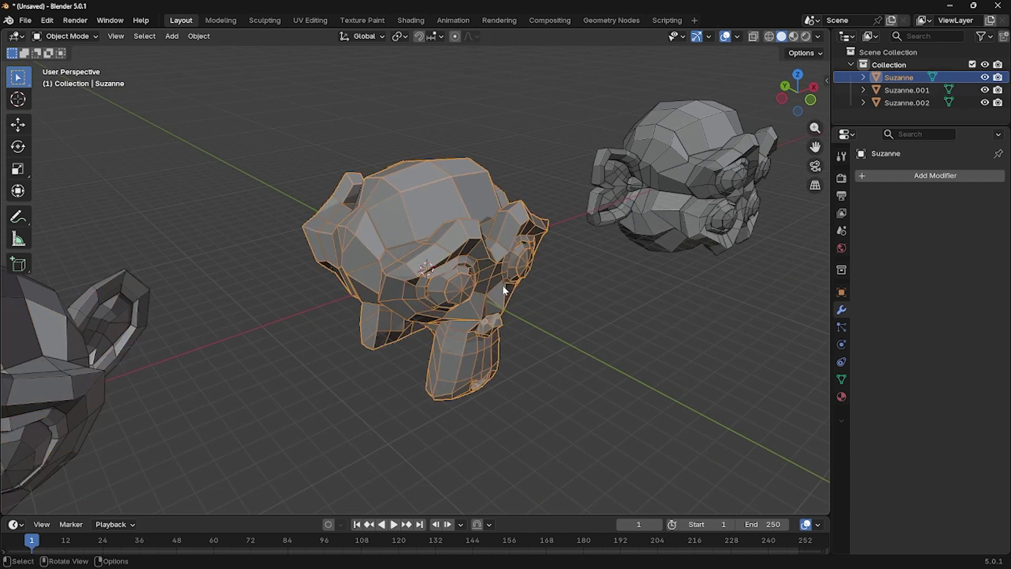
key("Tab")
left_click(479, 282)
middle_click_drag(479, 282, 432, 328)
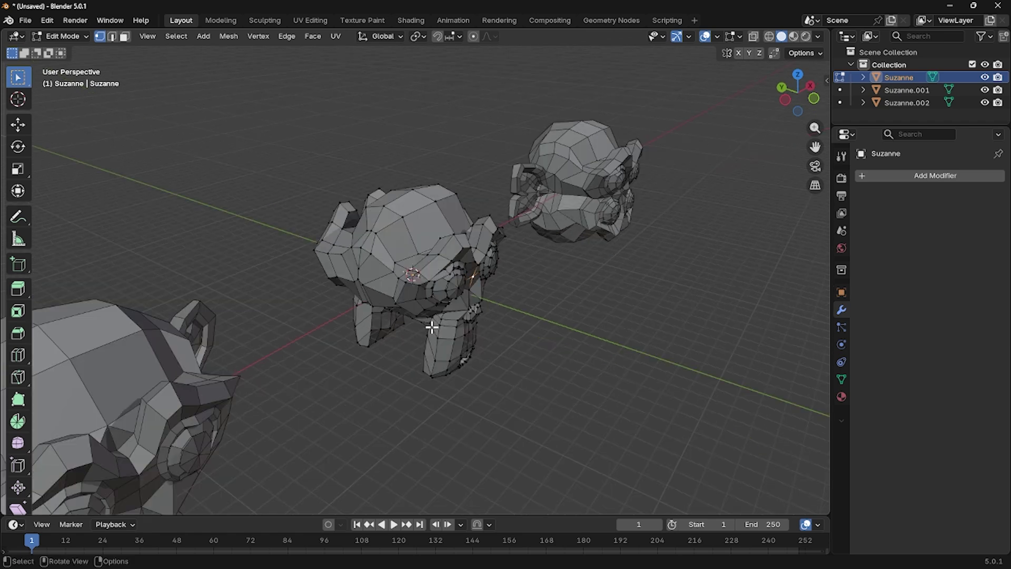
- Try pulling the selected vertex out of the face without mirroring, and undo the move
key("g")
left_click(474, 311)
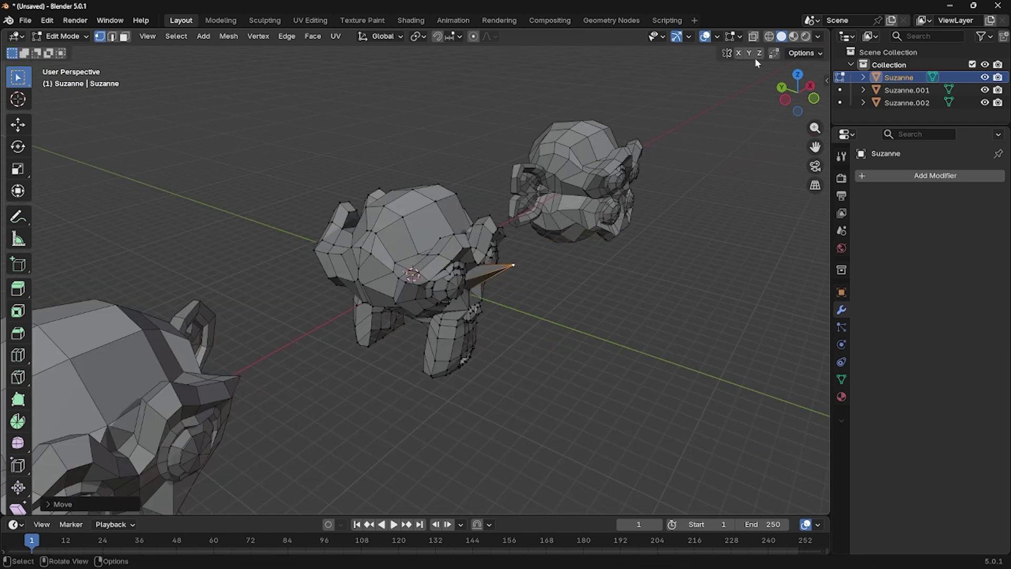
key("ctrl+z")
- Pull the vertex between the eyes about 19 m out of the face with Y mirroring enabled
middle_click_drag(483, 313, 579, 274)
key("g")
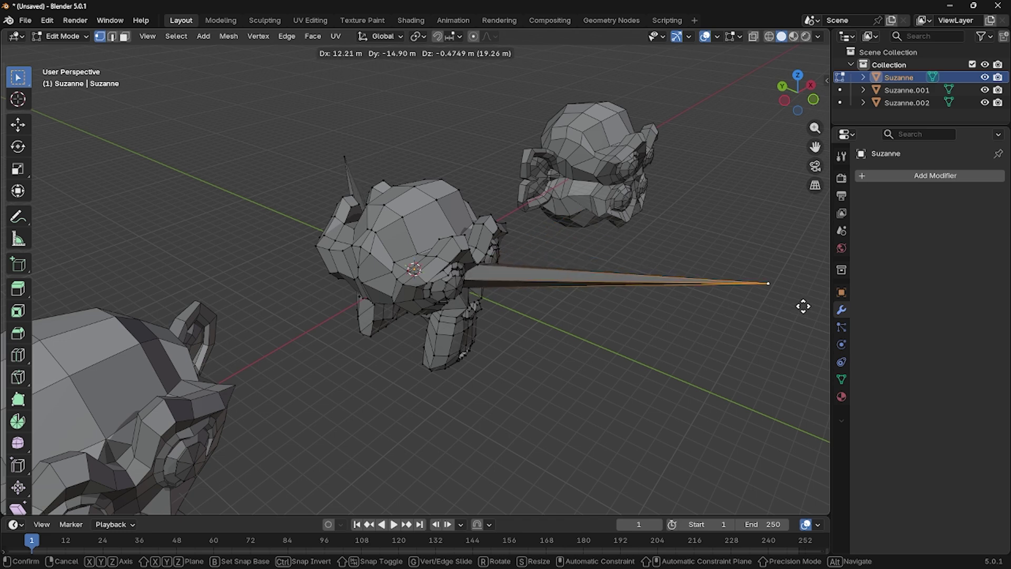
left_click(801, 307)
- Switch mesh editing to the monkey head mirrored top to bottom, Suzanne.002, with Z mirroring enabled
middle_click_drag(801, 307, 204, 300)
scroll(375, 325, "down", 4)
key("Tab")
left_click(466, 289)
scroll(466, 288, "up", 2)
key("Tab")
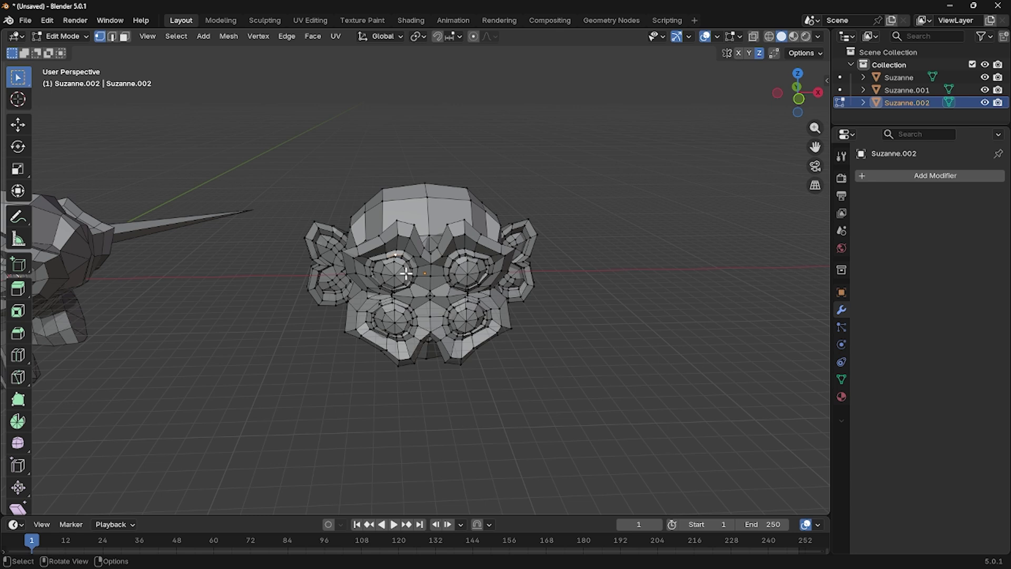
- Pull the vertex above one of Suzanne.002's upper eyes up past the top of the head with Z mirroring
middle_click_drag(407, 274, 401, 266)
key("g")
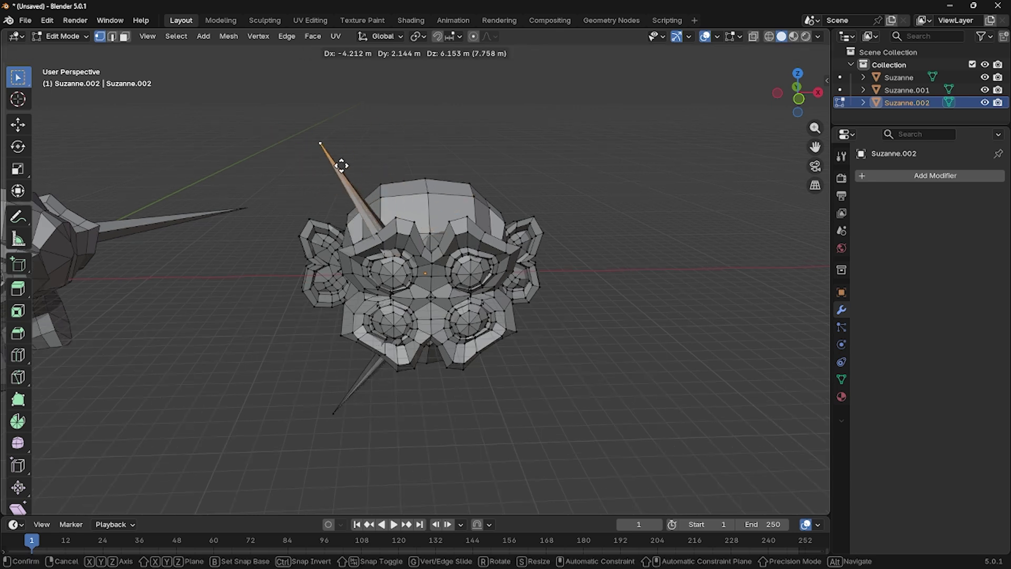
left_click(419, 160)
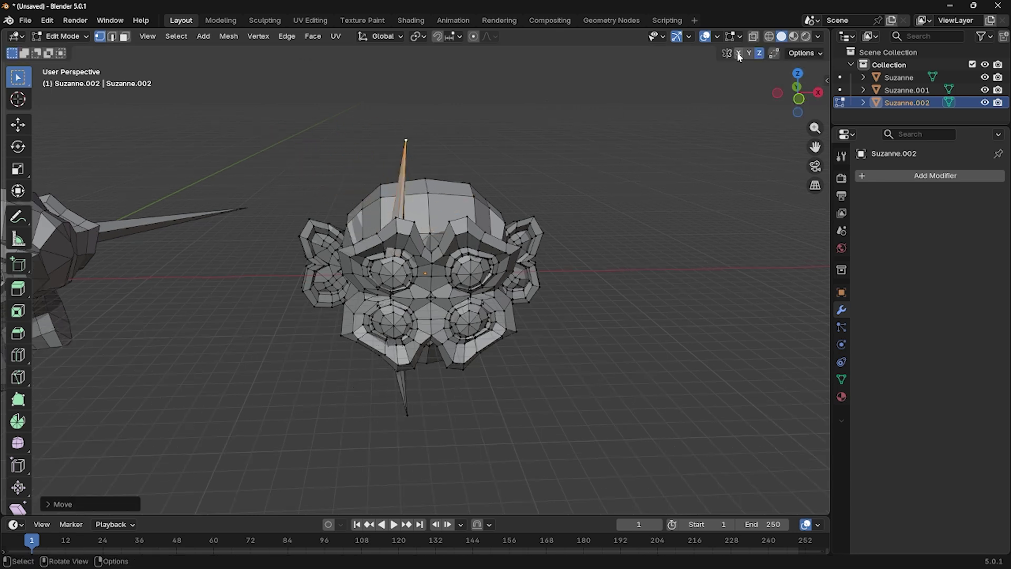
- Add X mirroring alongside Z and pull a vertex of an upper eye sideways beyond the ear
key("alt+a")
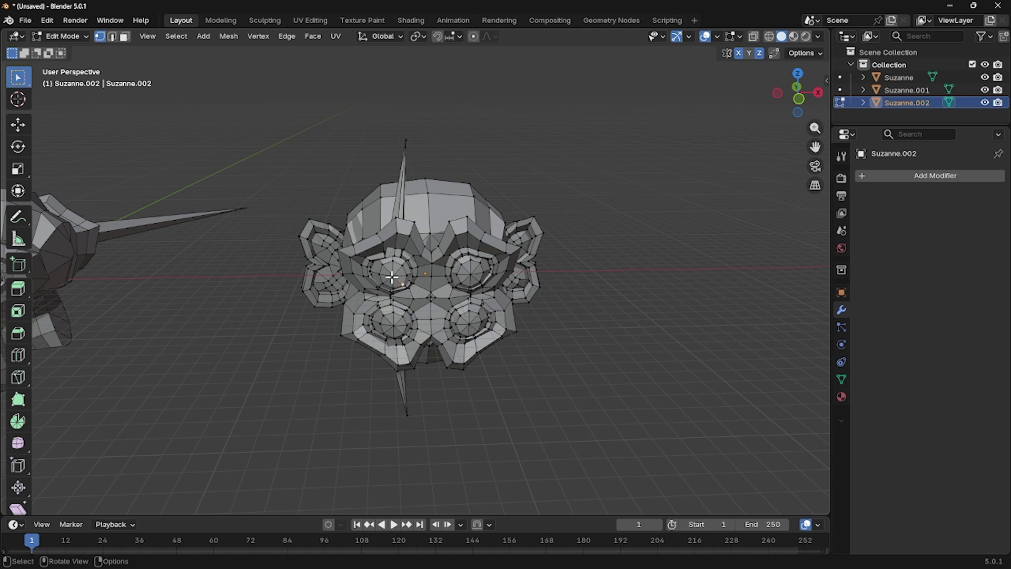
left_click(392, 278)
key("g")
left_click(287, 296)
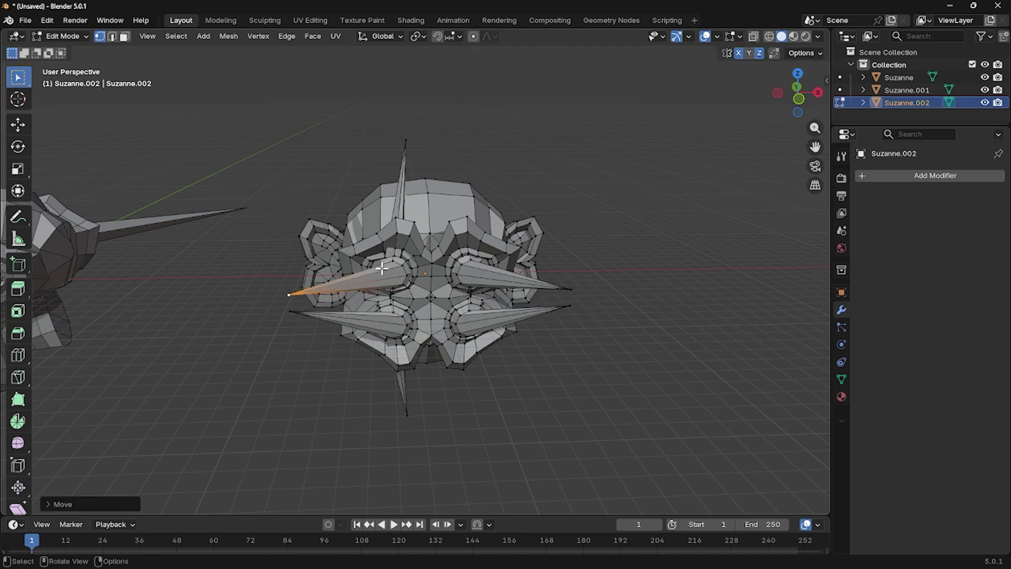
- Add Y mirroring so that mesh symmetry is enabled on X, Y and Z for Suzanne.002
middle_click_drag(382, 269, 788, 62)
left_click(751, 54)
middle_click_drag(303, 228, 337, 261)
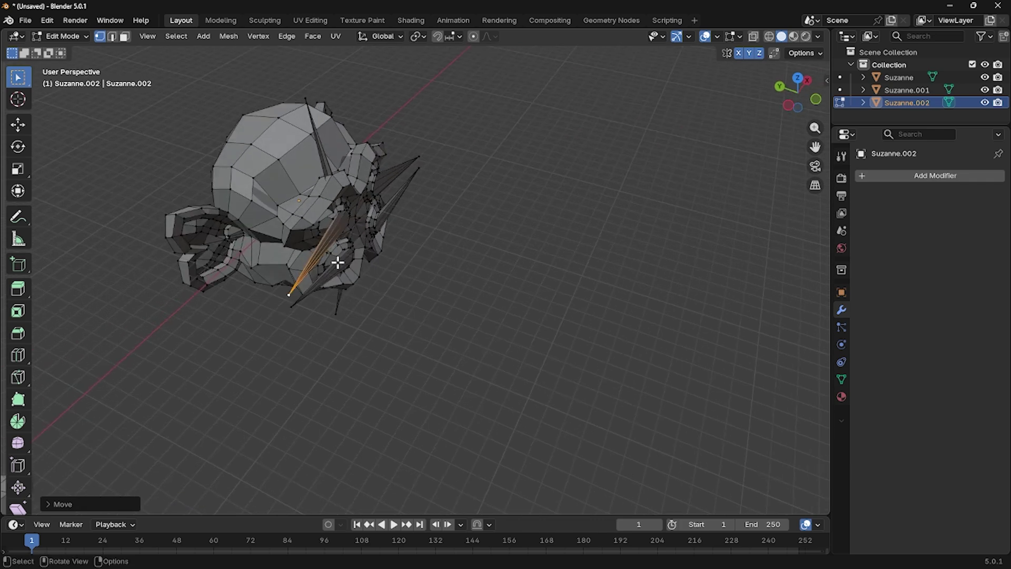
- Pull another vertex near Suzanne.002's eyes outward from the face with X, Y and Z mirroring, and examine the mirrored spikes
left_click(368, 219)
key("g")
left_click(490, 256)
middle_click_drag(213, 233, 234, 388)
middle_click_drag(287, 434, 235, 369)
middle_click_drag(284, 401, 232, 377)
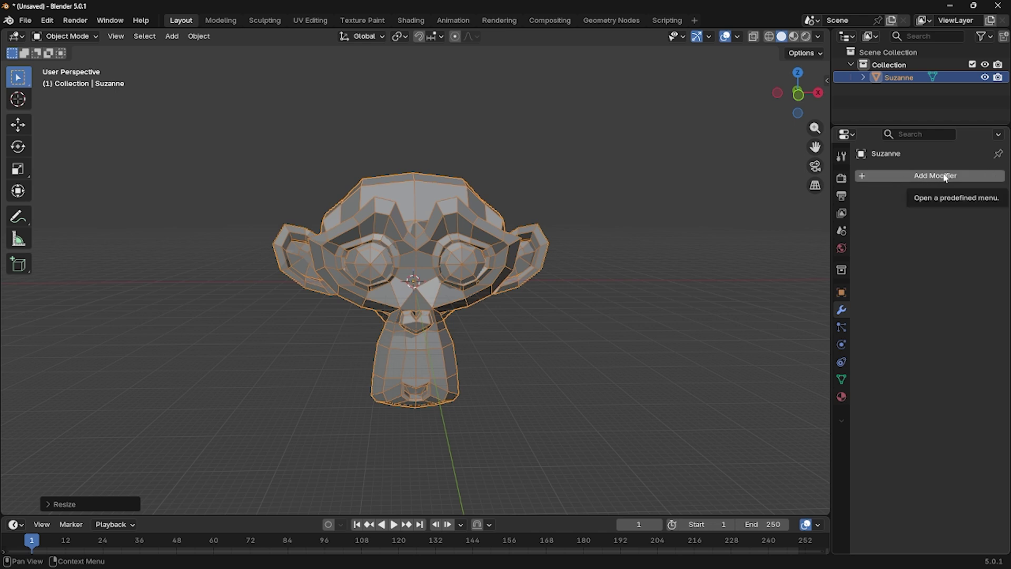
- Add a Mirror modifier to the Suzanne object
left_click(947, 179)
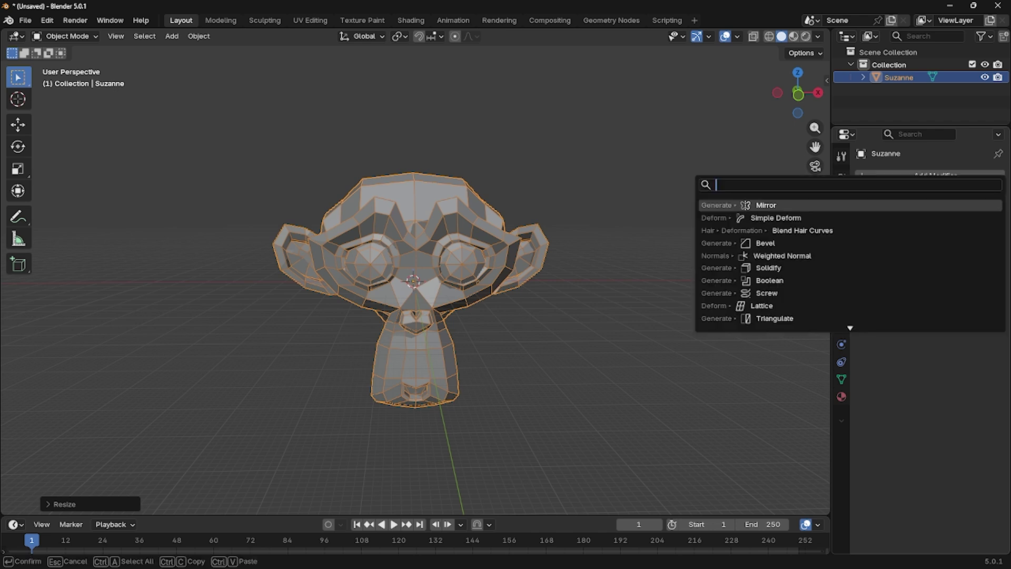
left_click(788, 205)
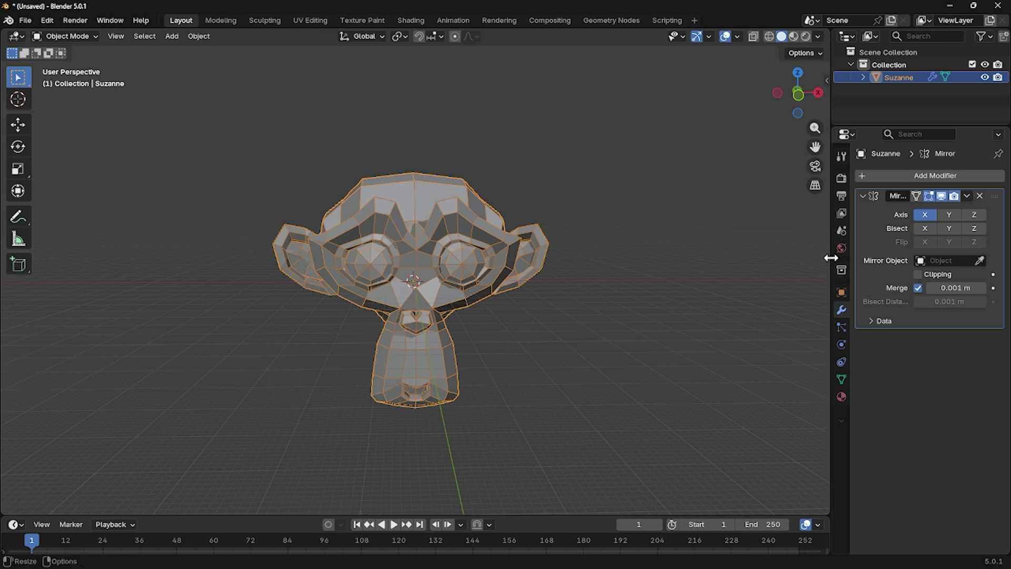
middle_click_drag(358, 293, 393, 303)
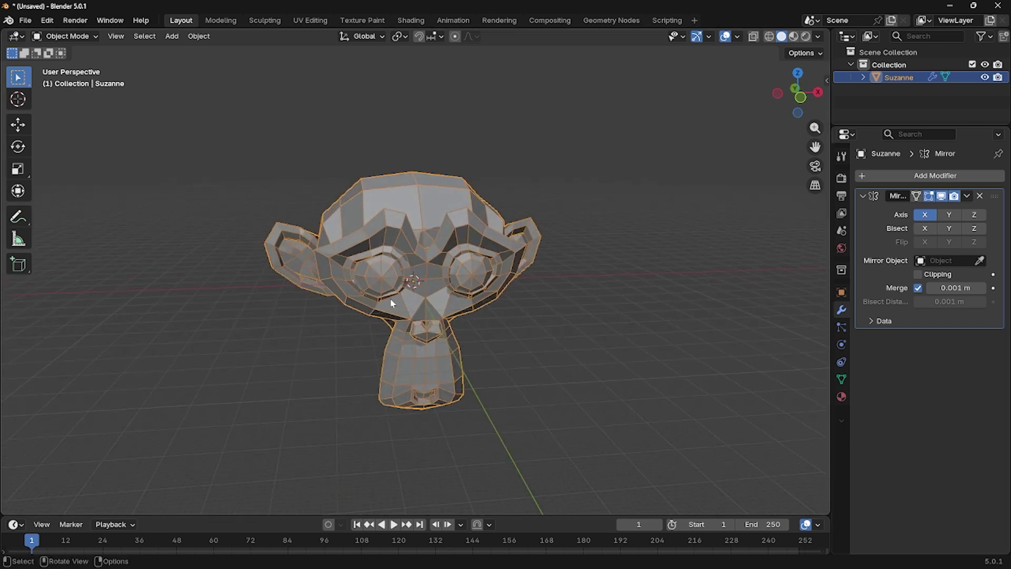
- Extrude a face on the upper side of Suzanne's head diagonally outward into a long horn, and return to Object Mode
key("Tab")
key("alt+a")
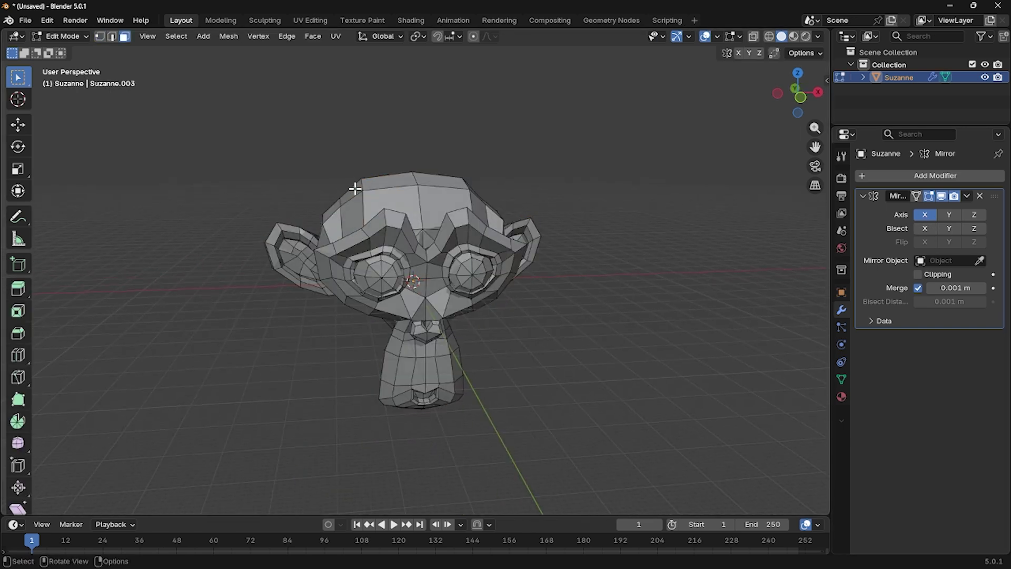
left_click(355, 188)
key("e")
left_click(318, 170)
key("Tab")
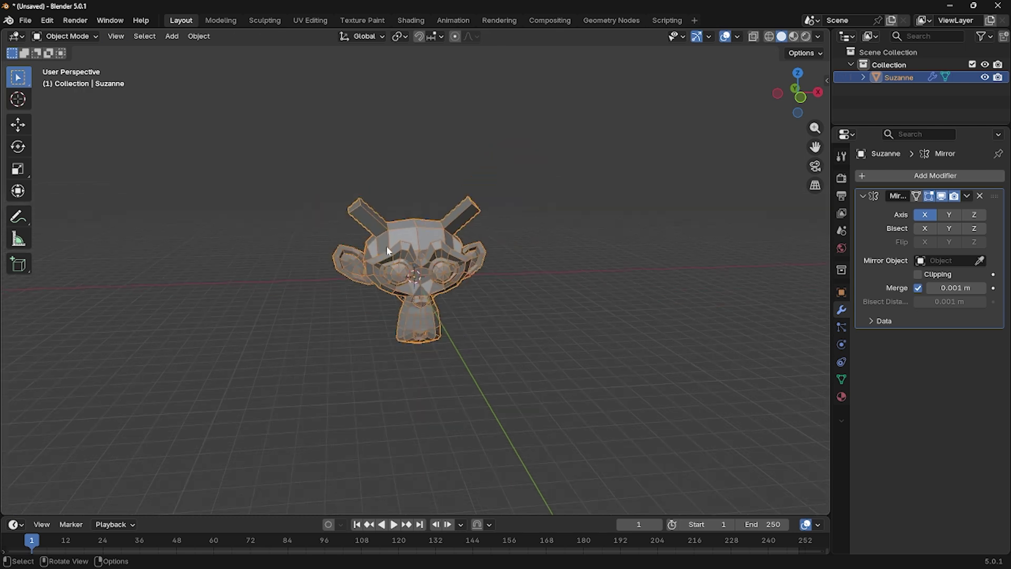
scroll(388, 251, "up", 3)
- Toggle the Mirror modifier's X axis to compare the horn with and without its copy, leaving X off
left_click(924, 217)
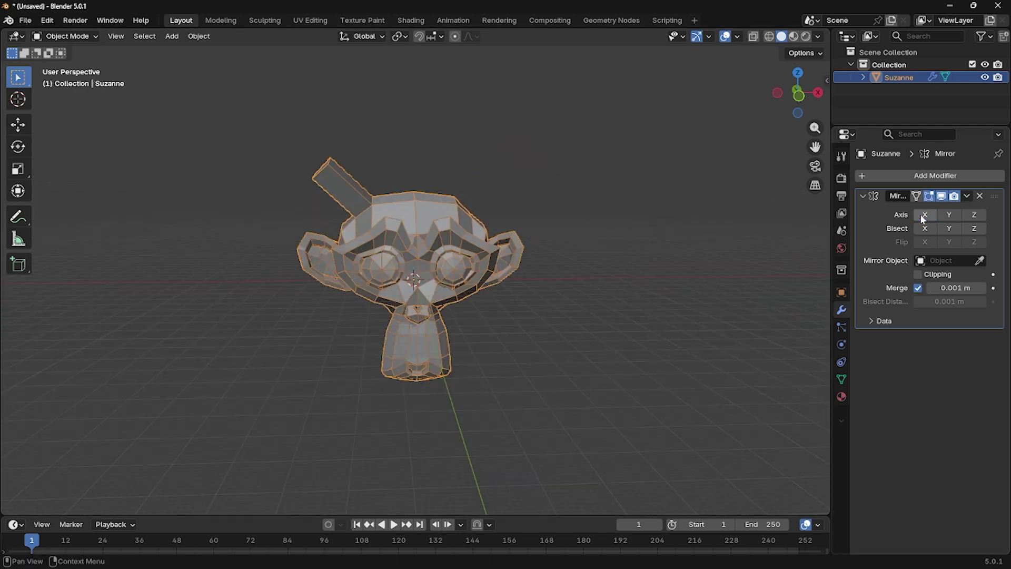
left_click(924, 217)
left_click(923, 217)
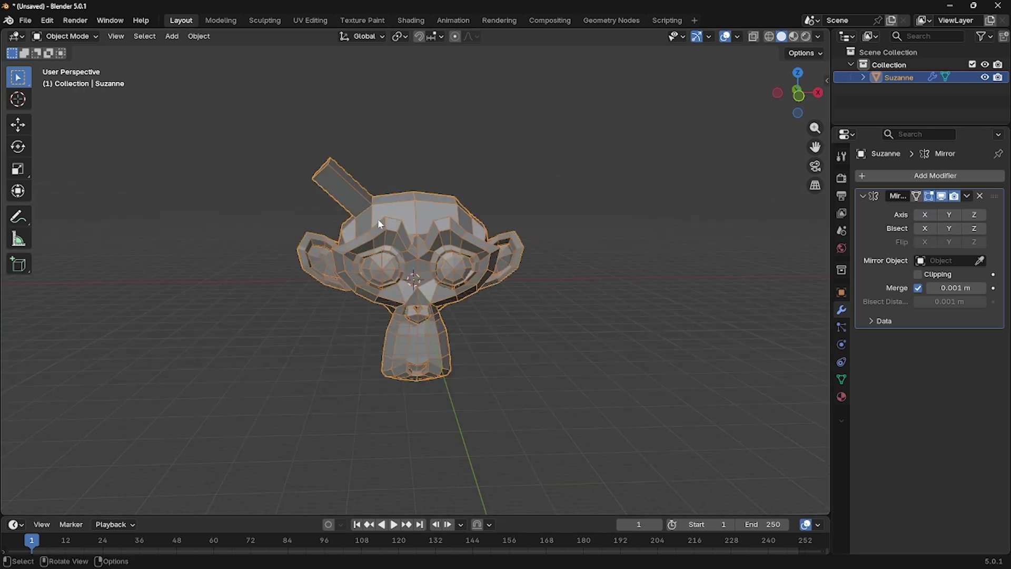
- Try the Mirror modifier on the Y axis alone and on the Z axis alone, viewing Suzanne from different sides
left_click(951, 217)
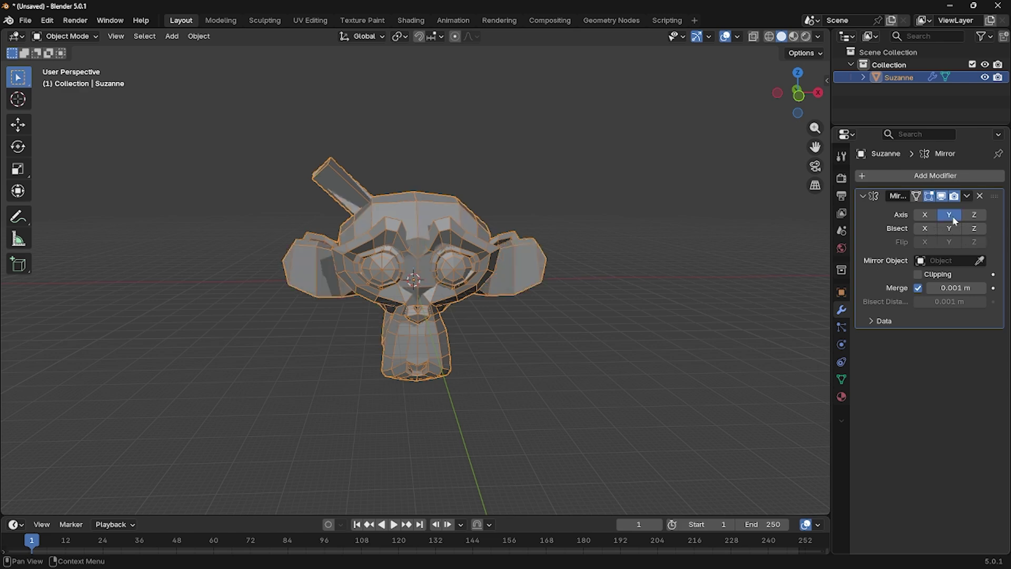
middle_click_drag(476, 309, 369, 345)
left_click(950, 216)
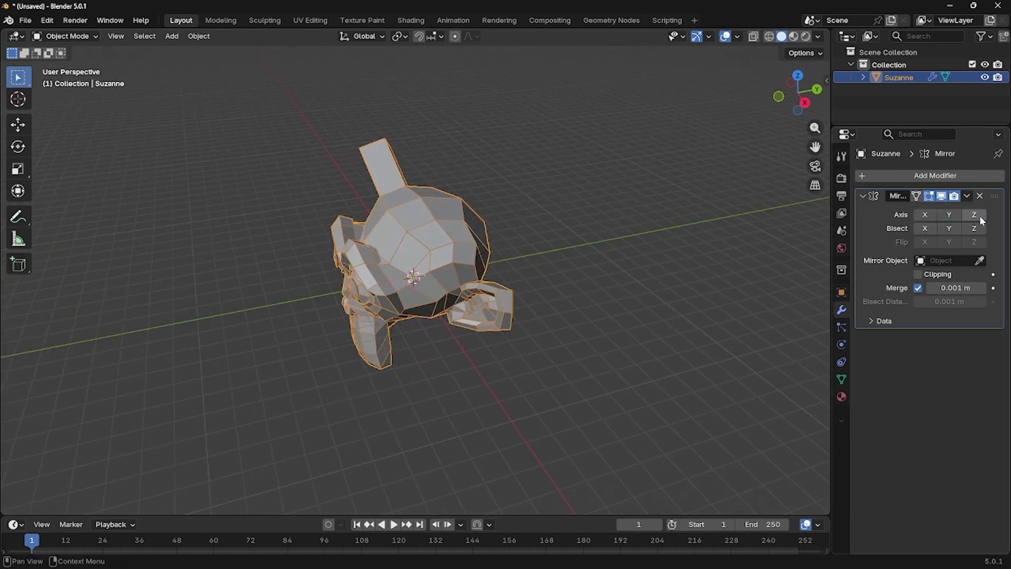
left_click(975, 215)
middle_click_drag(737, 279, 462, 252)
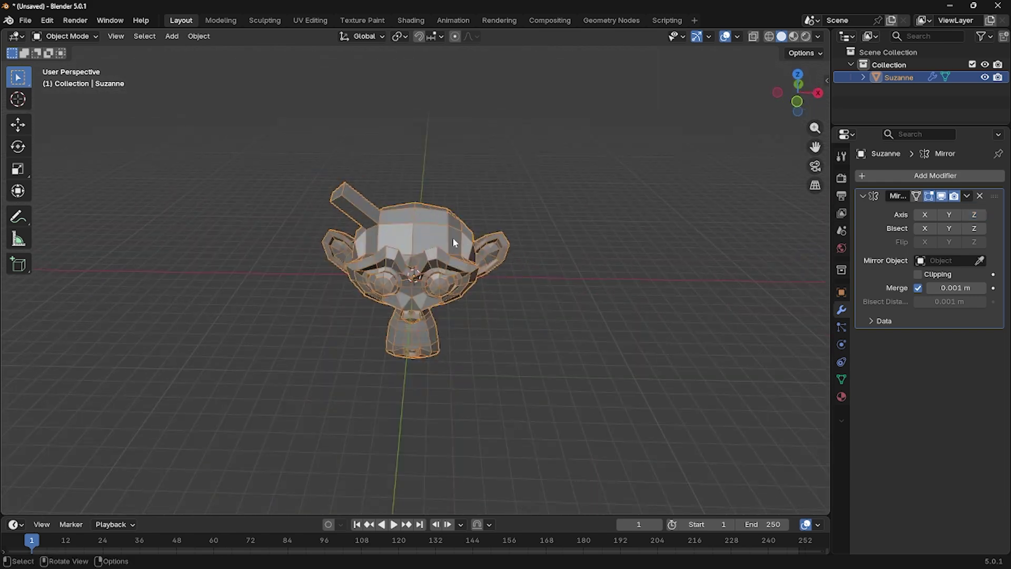
- Try mirroring Suzanne on the X axis with Bisect X, and turn both options off again
left_click(933, 218)
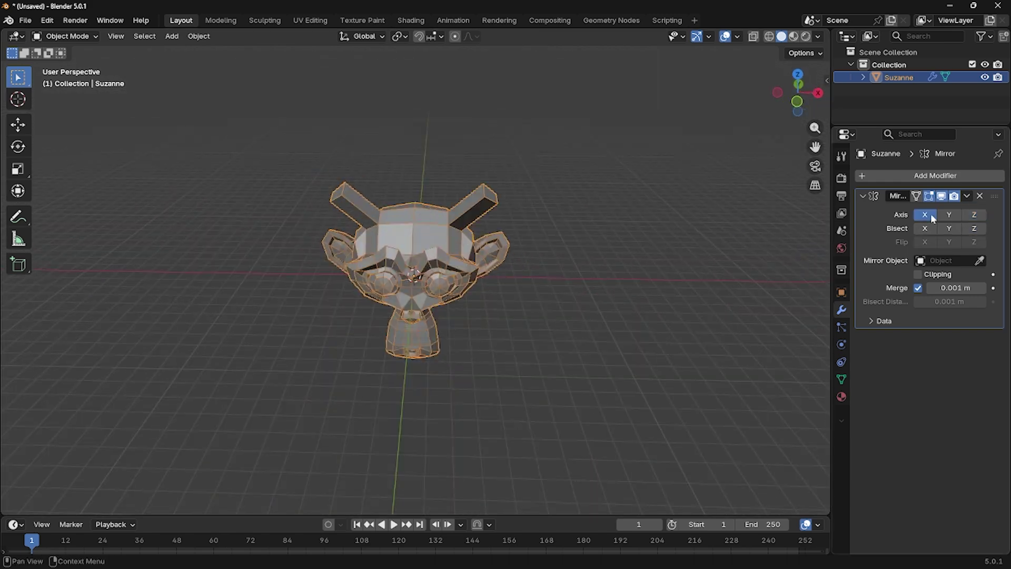
left_click(918, 229)
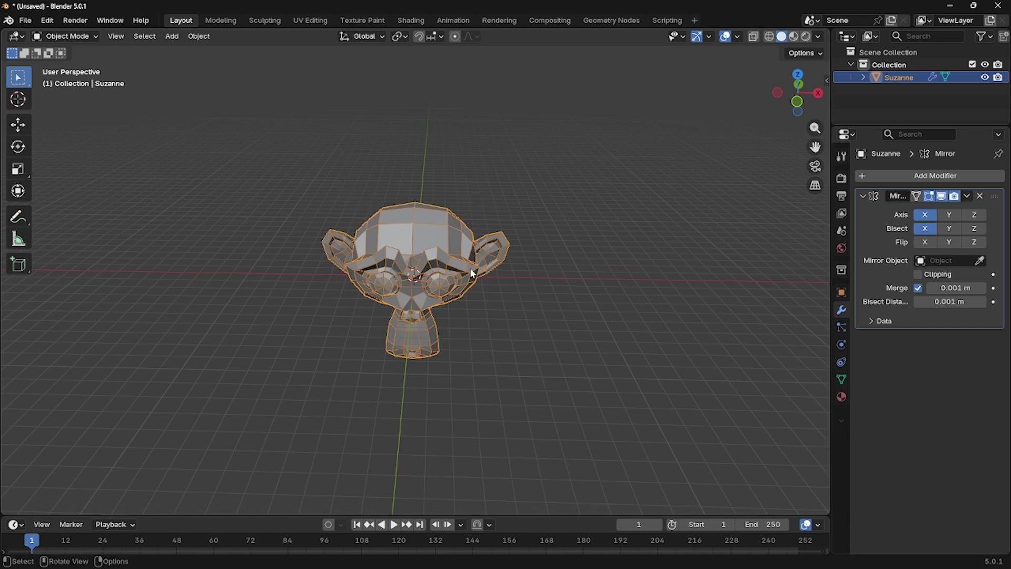
left_click(920, 215)
left_click(921, 229)
- Try mirroring Suzanne on the Y axis with Bisect Y, check it from the side, and turn both options off
left_click(951, 220)
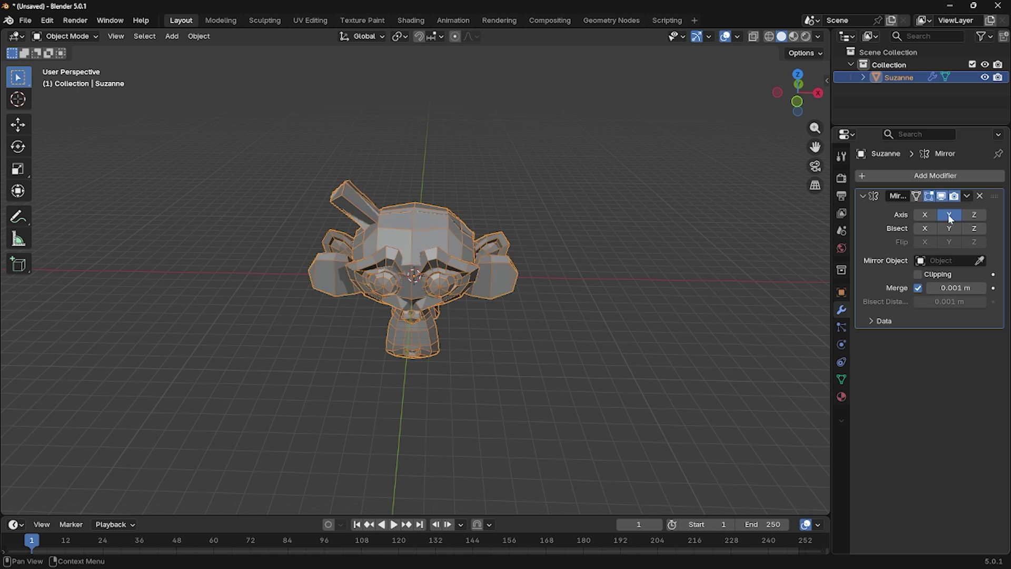
left_click(949, 229)
middle_click_drag(727, 233, 622, 233)
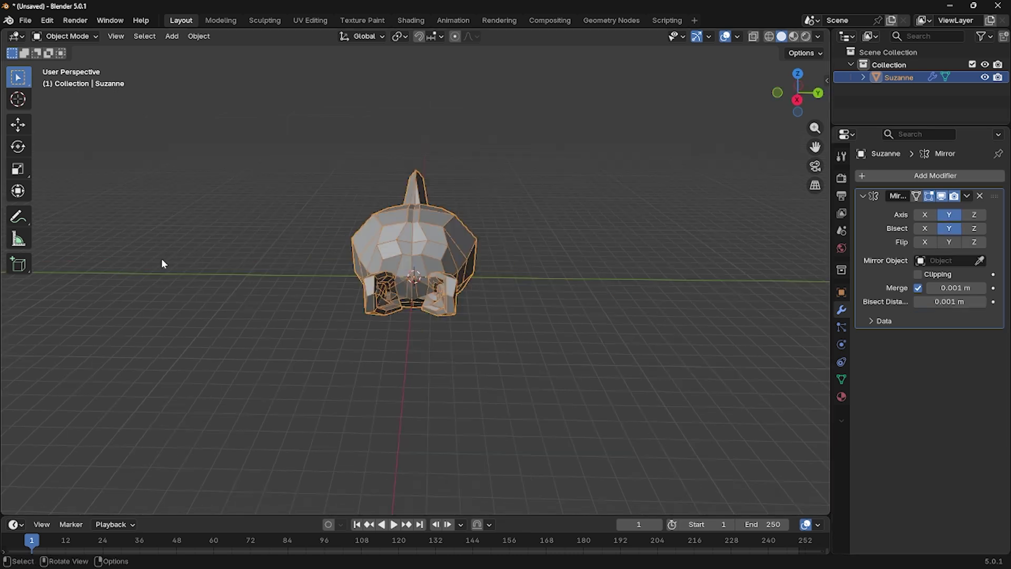
left_click(951, 215)
left_click(949, 229)
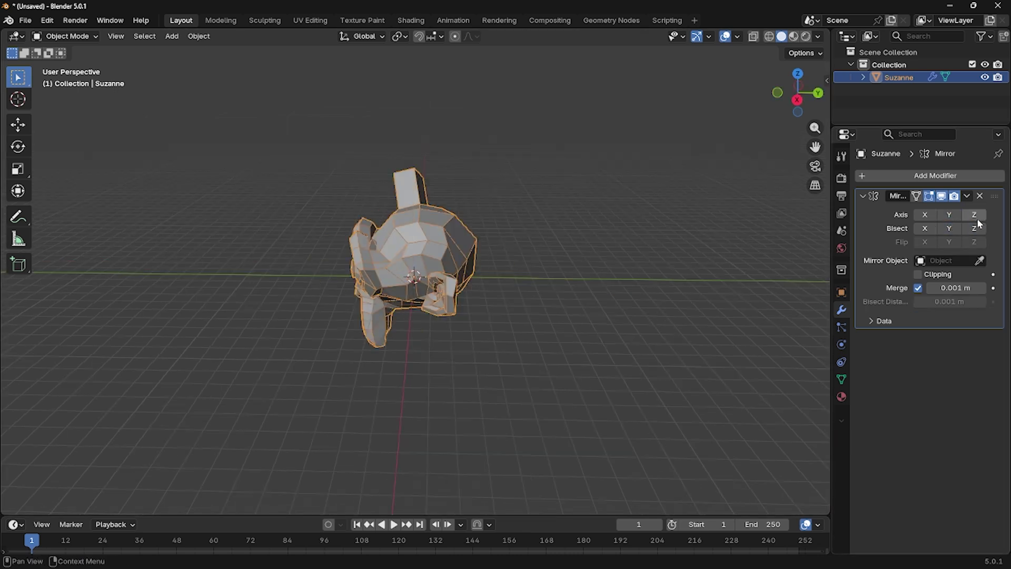
- Mirror Suzanne on the Z axis with Bisect Z enabled
left_click(980, 220)
middle_click_drag(659, 332, 554, 333)
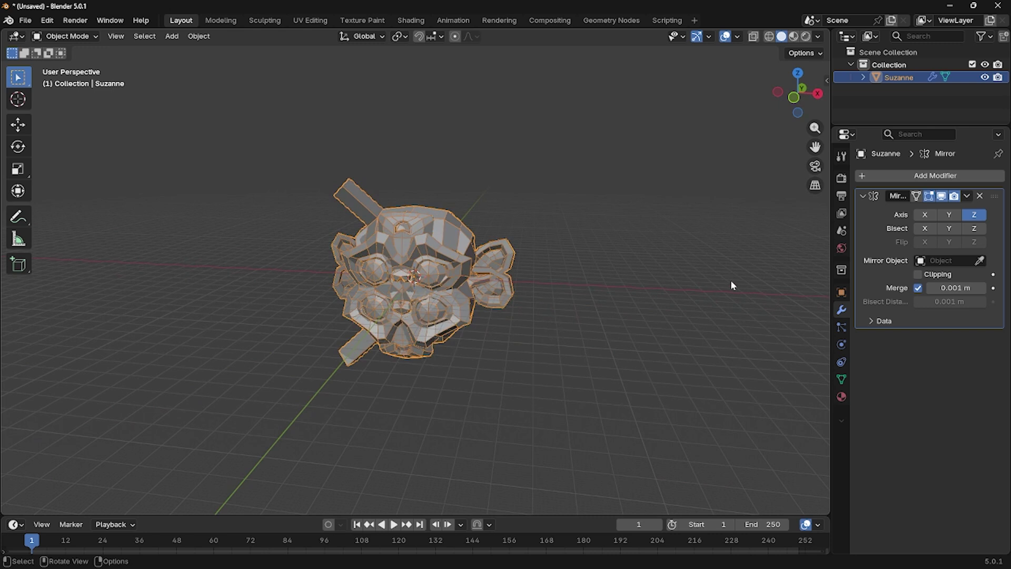
left_click(974, 228)
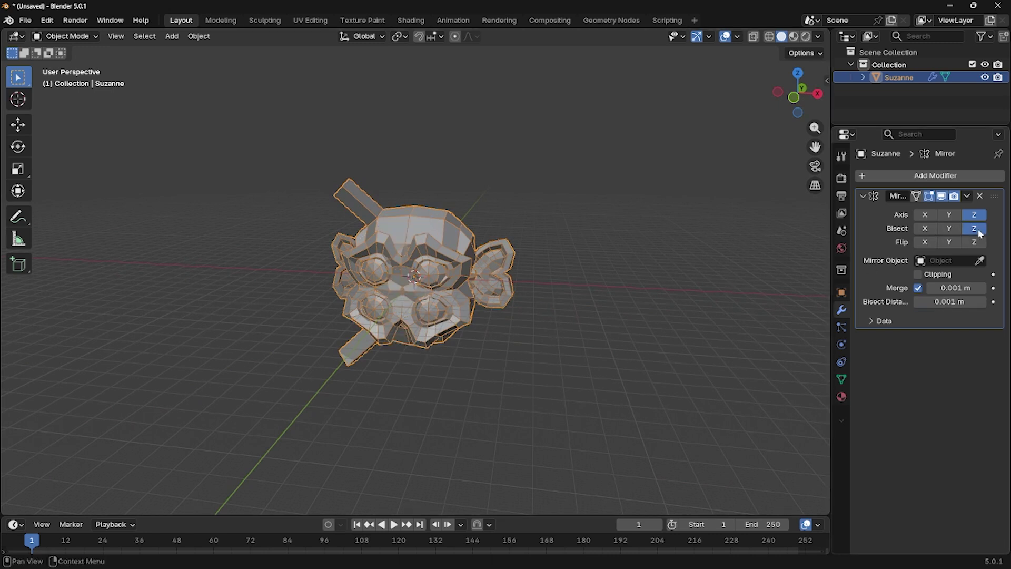
scroll(420, 353, "up", 2)
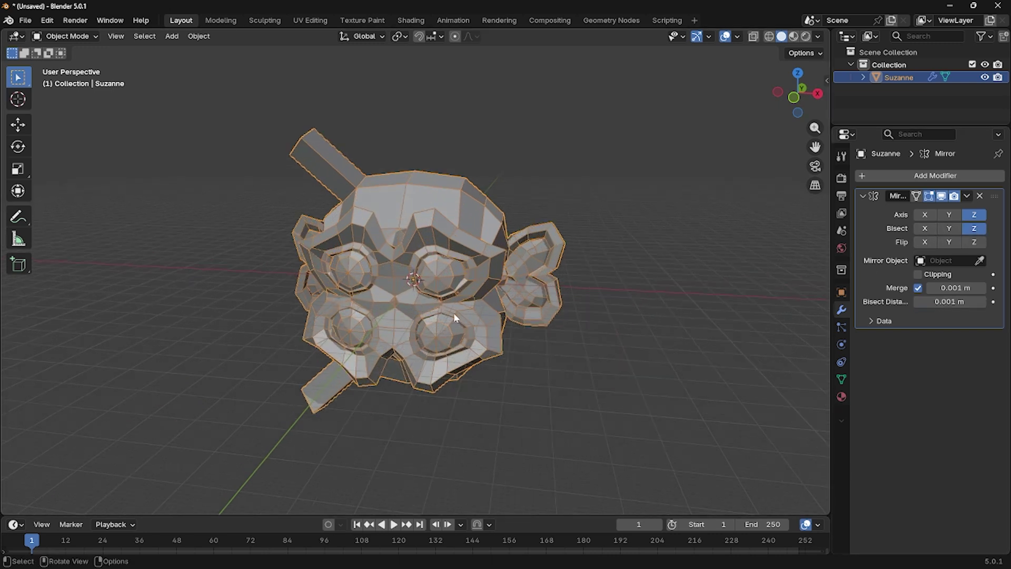
- Set the Mirror modifier's merge distance to 0.075 m
middle_click_drag(484, 311, 457, 310)
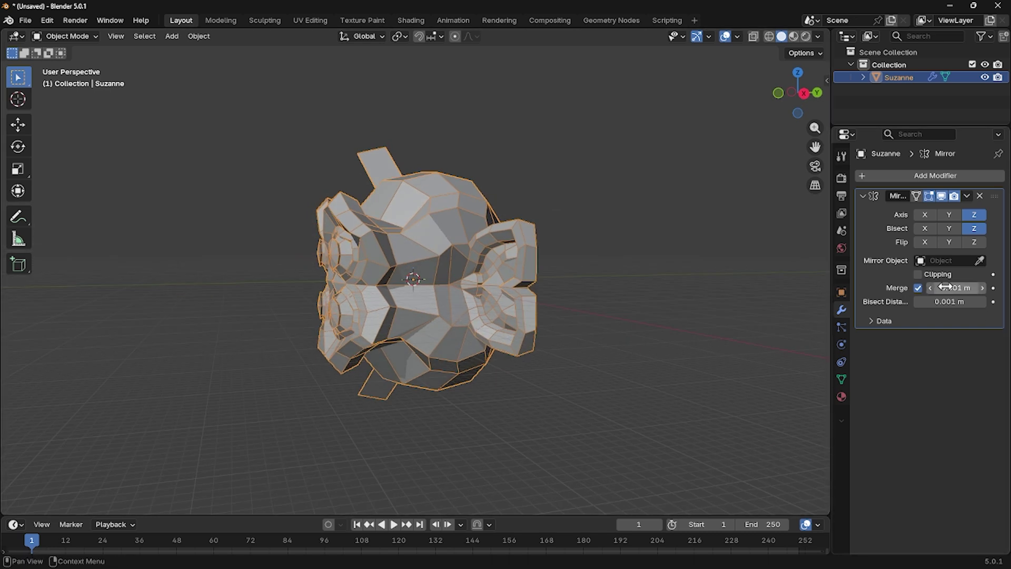
left_click_drag(949, 288, 974, 288)
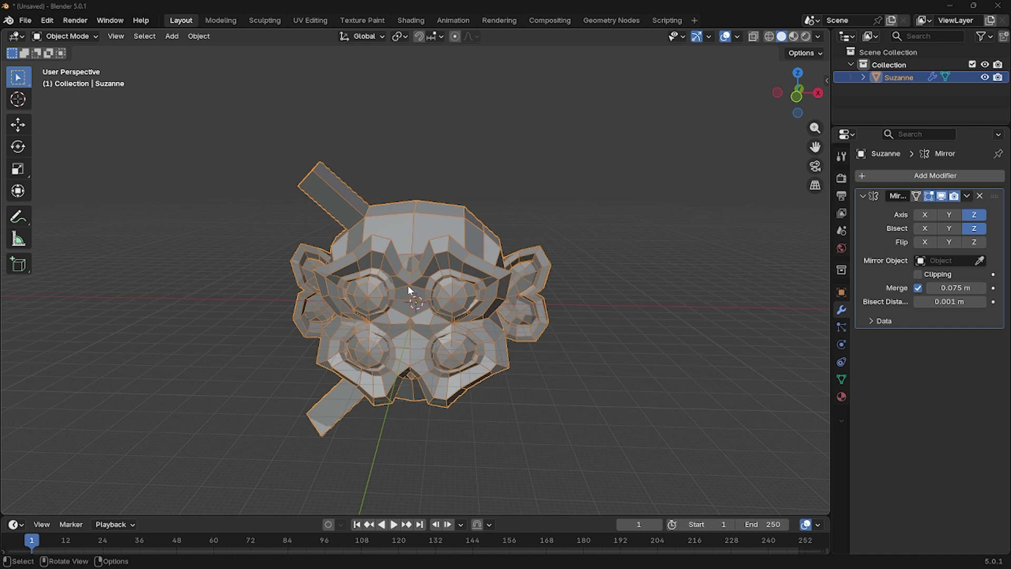
- Toggle the Mirror modifier's viewport display off and on, try removing the modifier, and undo the removal
left_click(942, 195)
left_click(943, 196)
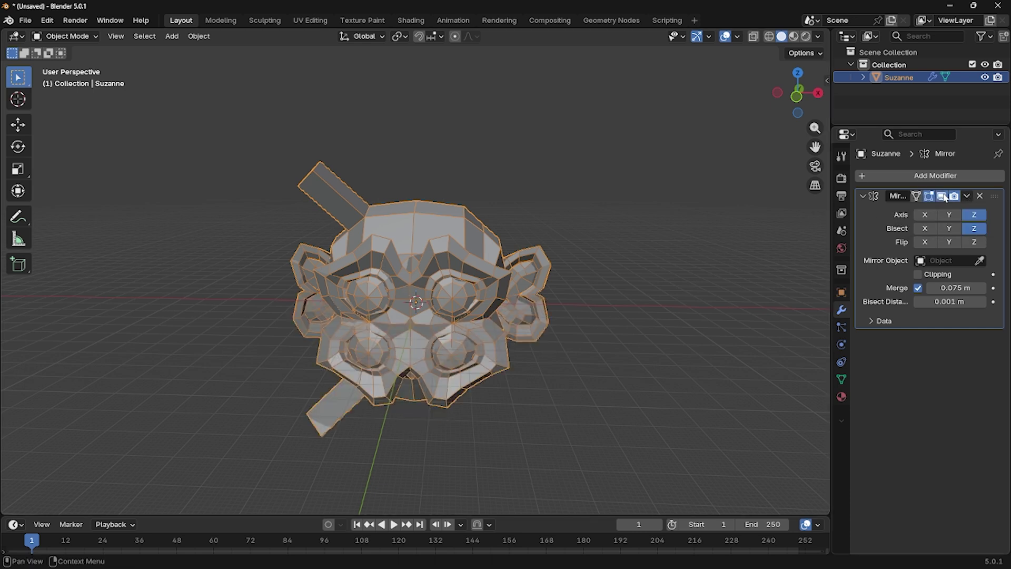
left_click(981, 197)
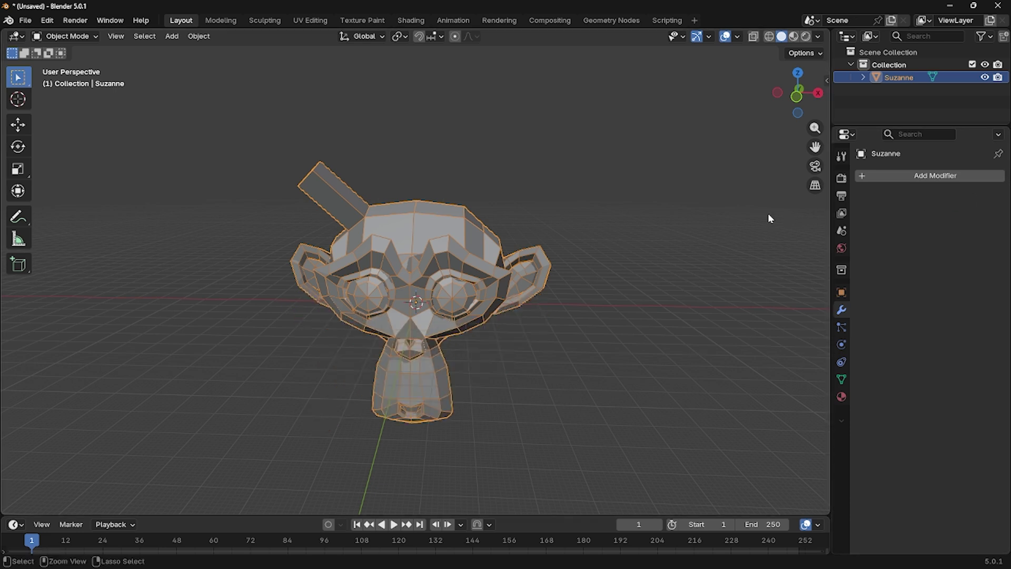
key("ctrl+z")
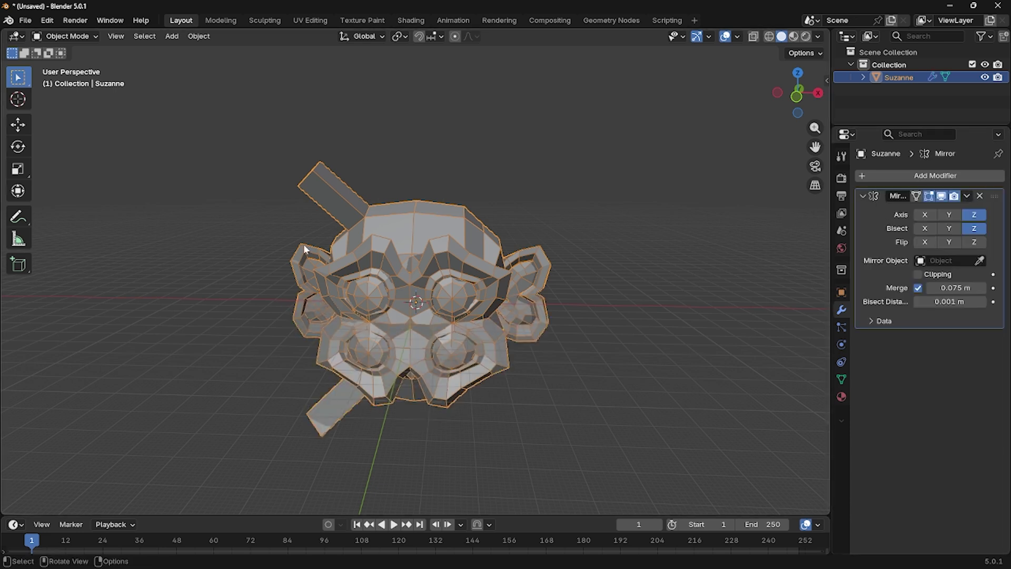
- Apply the Mirror modifier to Suzanne and enter Edit Mode to examine the resulting mesh
left_click(967, 197)
left_click(939, 210)
key("Tab")
key("Tab")
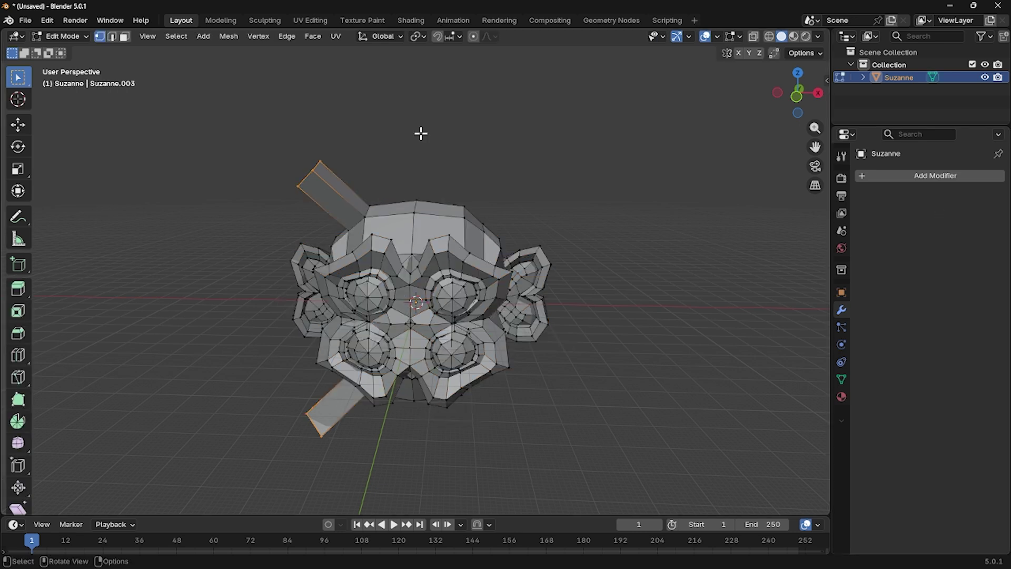
- Undo applying the Mirror modifier so that it is live on Suzanne again in Object Mode
key("ctrl+z")
key("ctrl+z")
key("ctrl+z")
scroll(537, 364, "down", 3)
middle_click_drag(537, 363, 535, 389)
scroll(496, 375, "up", 3)
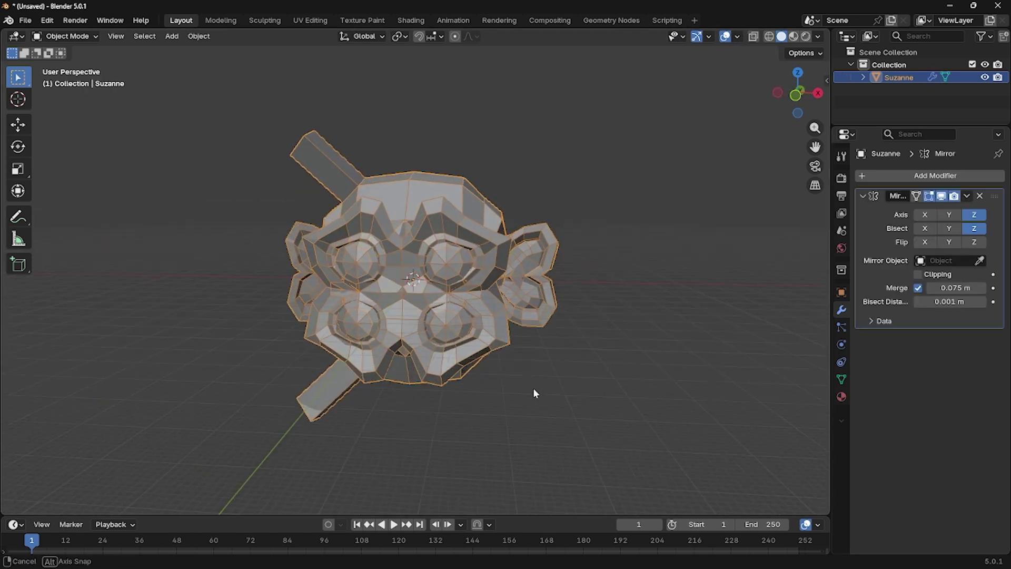